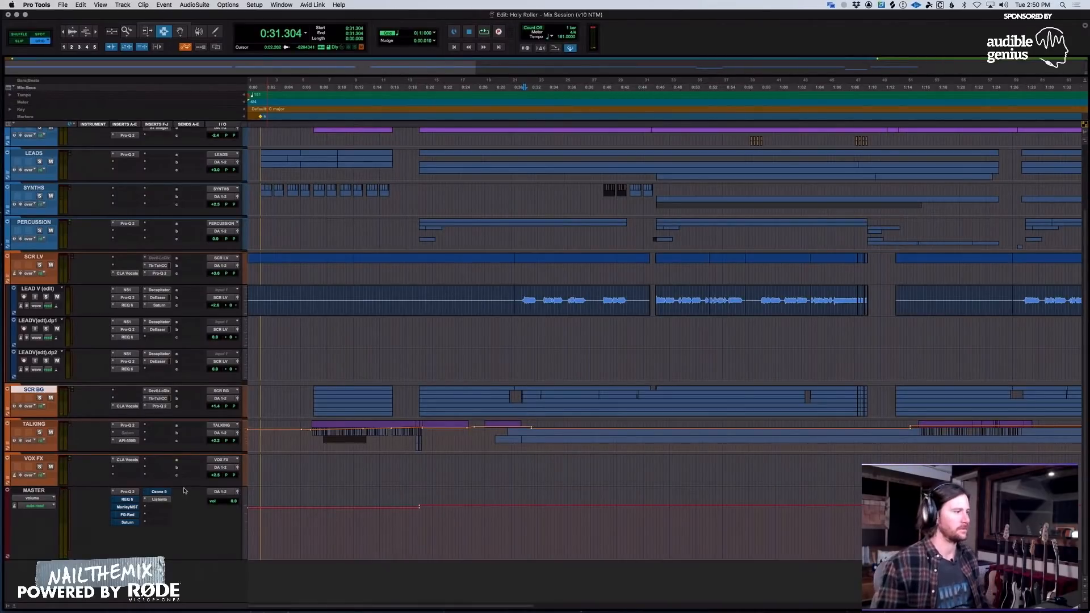
Look through the REQ 6, FG-Red and Pro-Q 2 inserts on the MASTER track and inspect Pro-Q 2's low-cut band.
left_click(130, 501)
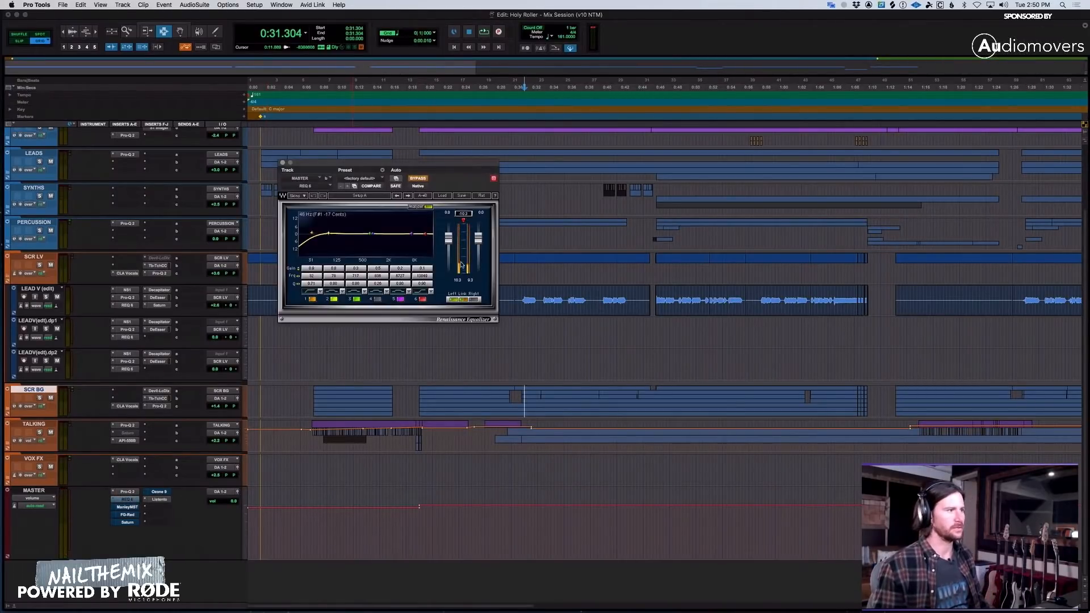
left_click(132, 507)
left_click(127, 500)
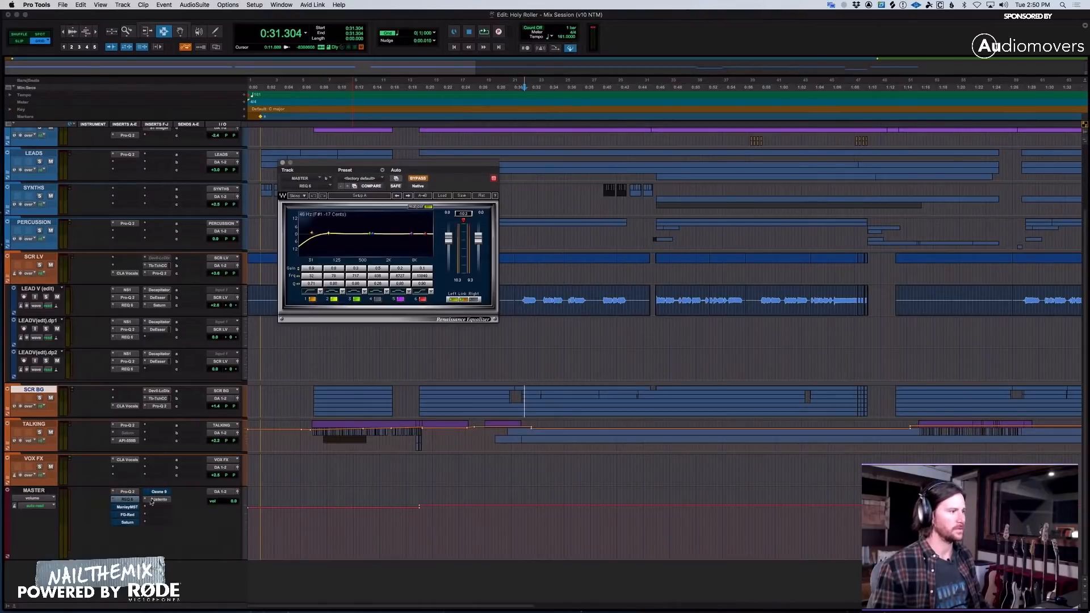
left_click(127, 514)
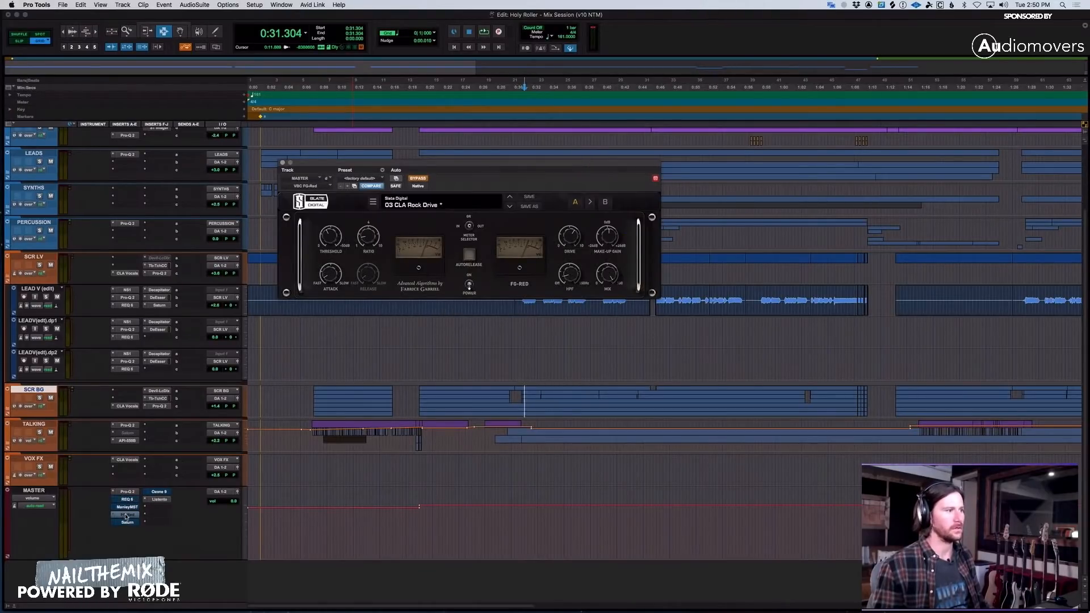
left_click(127, 500)
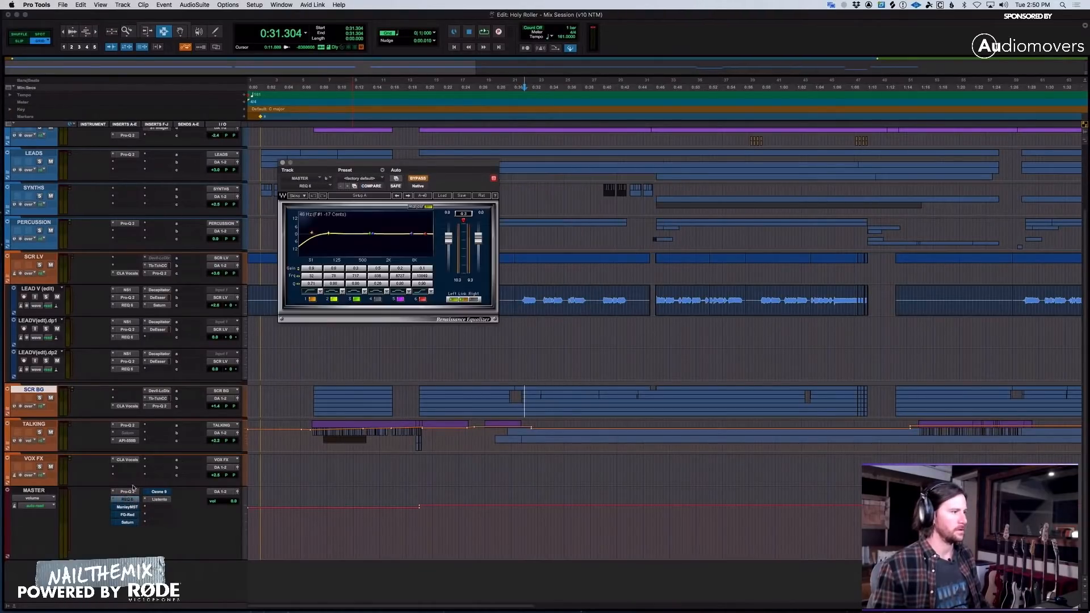
left_click(127, 492)
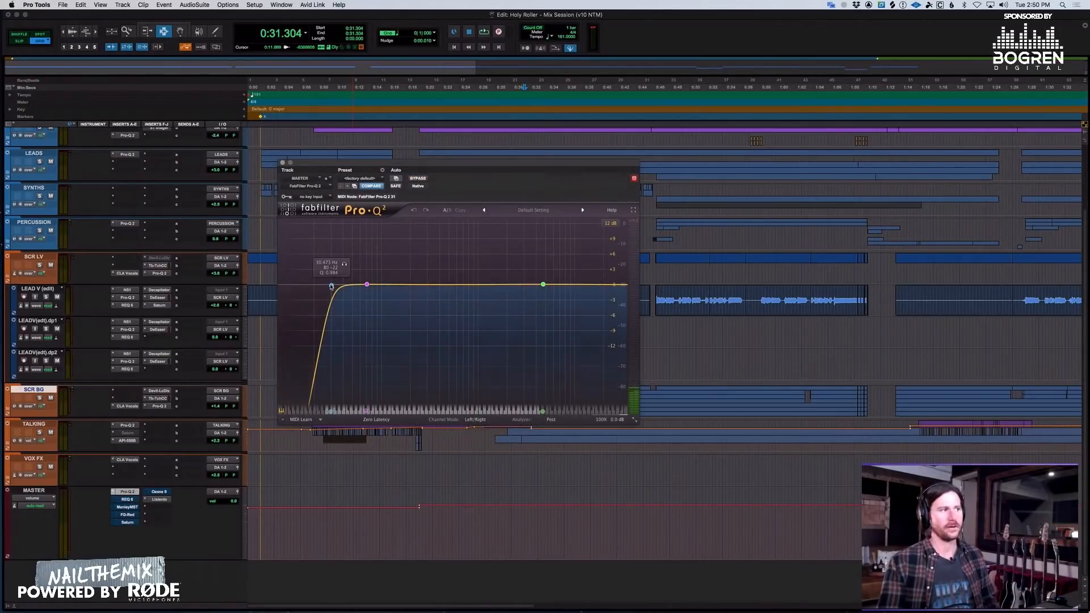
left_click(332, 285)
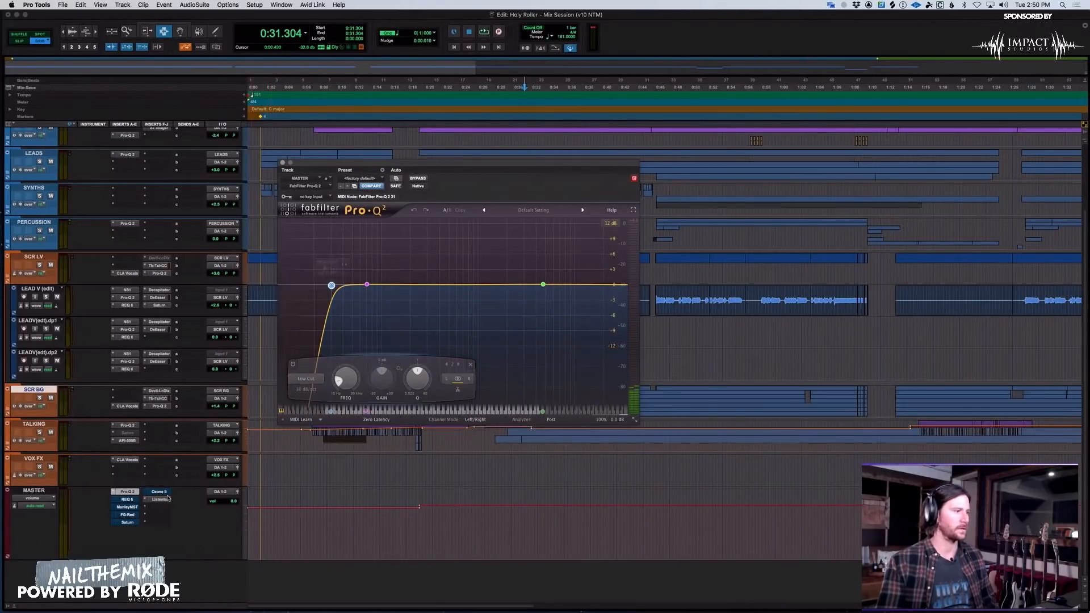
Audition the MASTER track's REQ 6 equalizer during playback with bypass on and off, leaving it active.
left_click(128, 500)
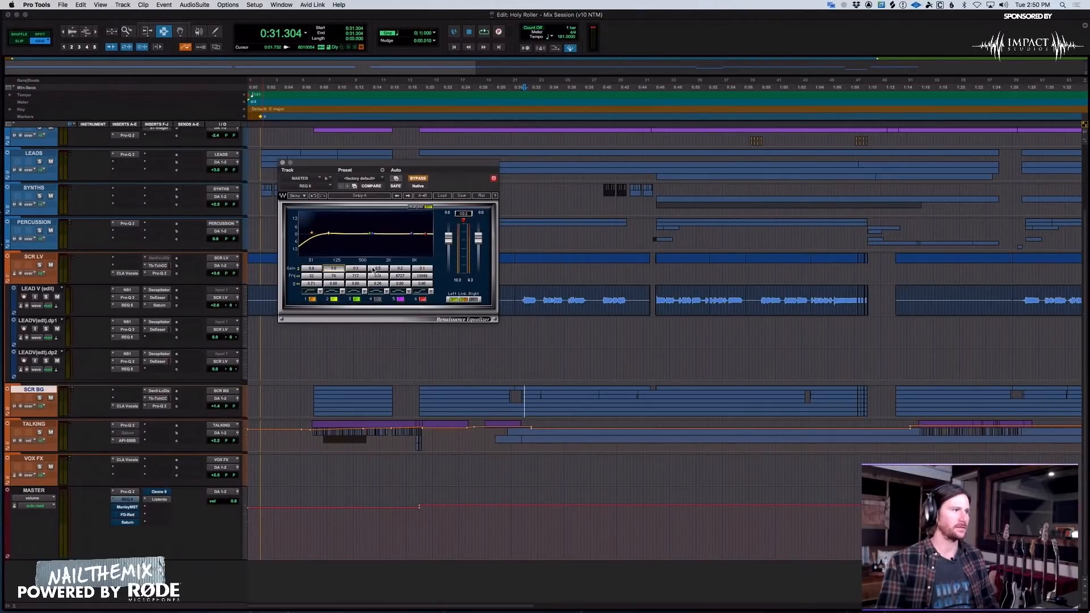
left_click_drag(334, 268, 332, 270)
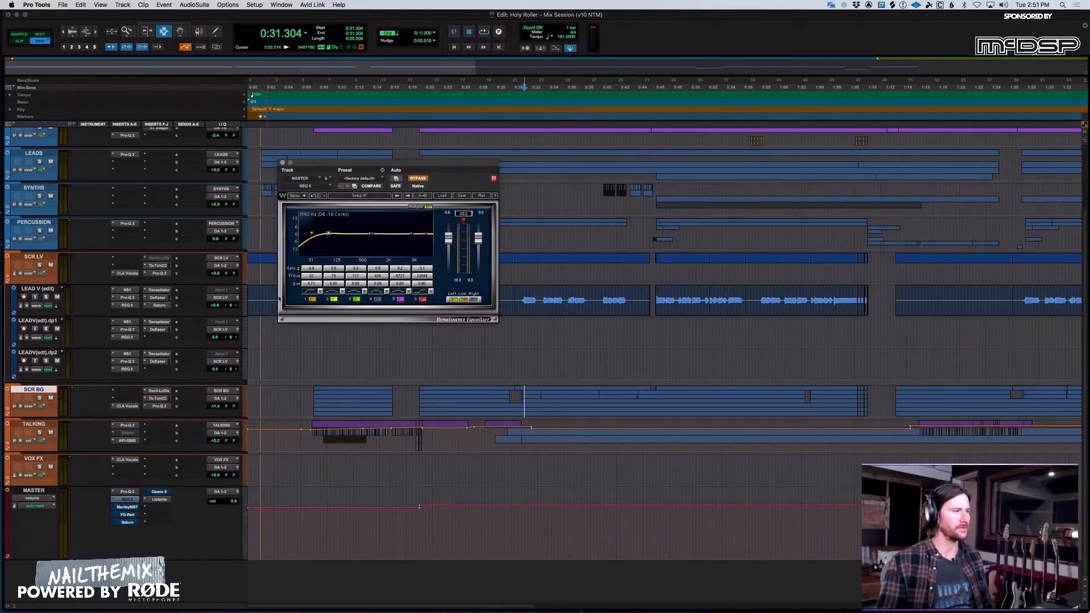
key("space")
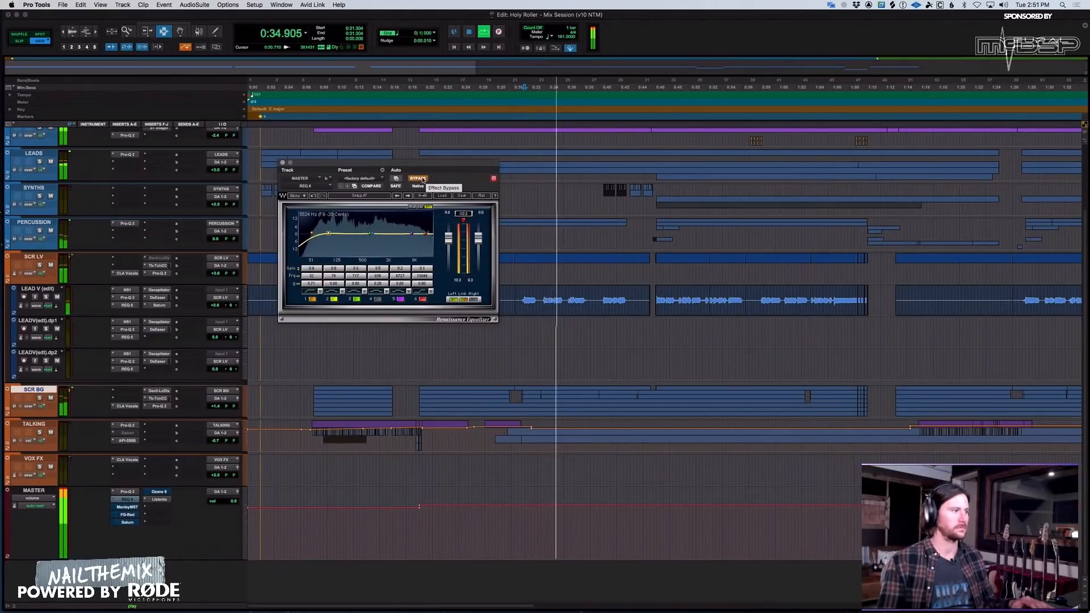
left_click(418, 178)
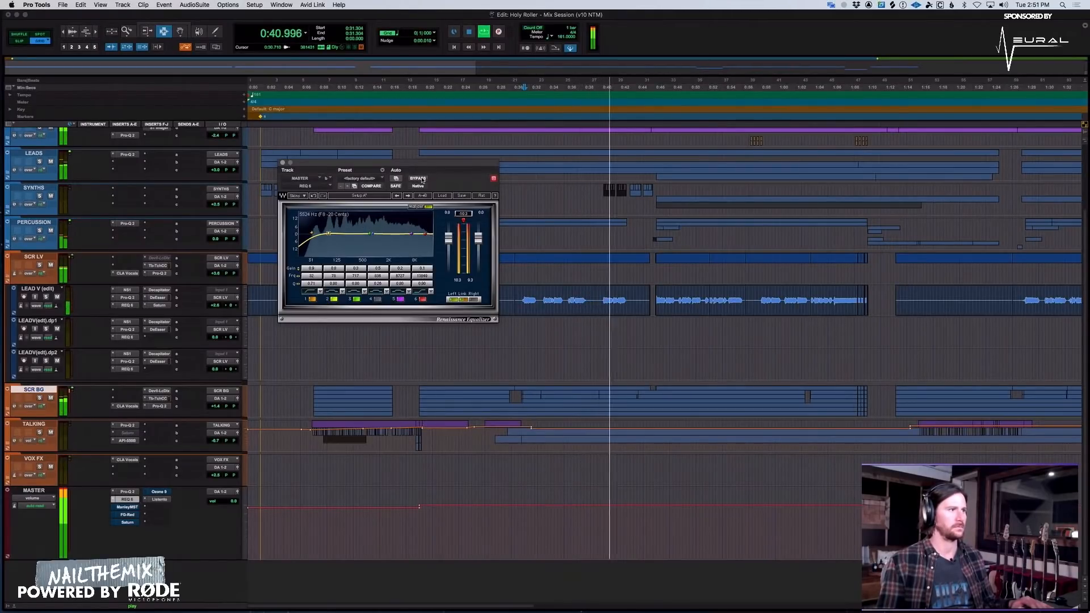
left_click(419, 178)
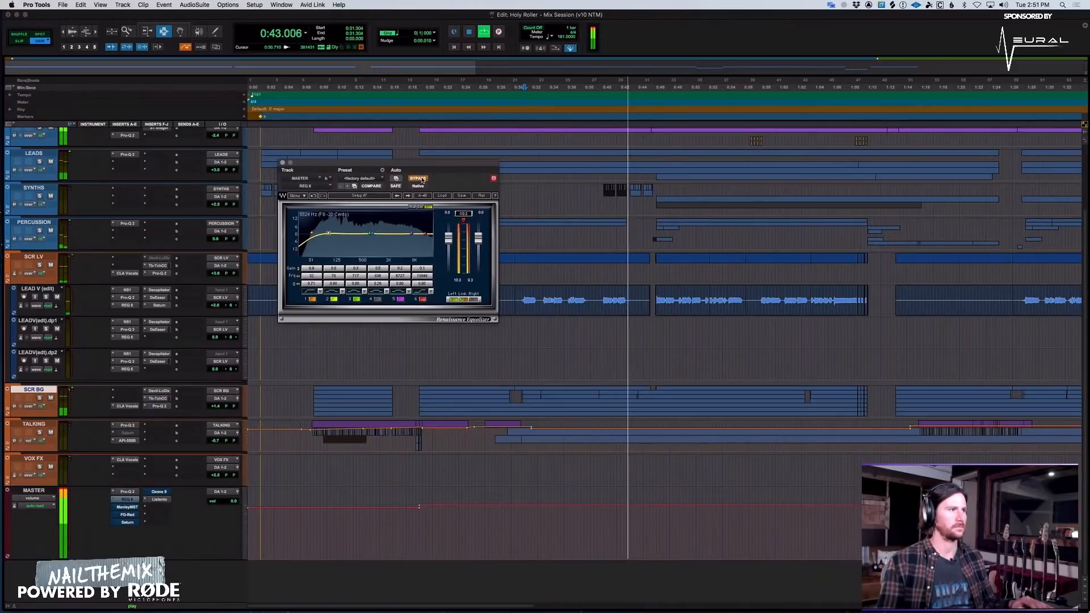
left_click(419, 178)
key("space")
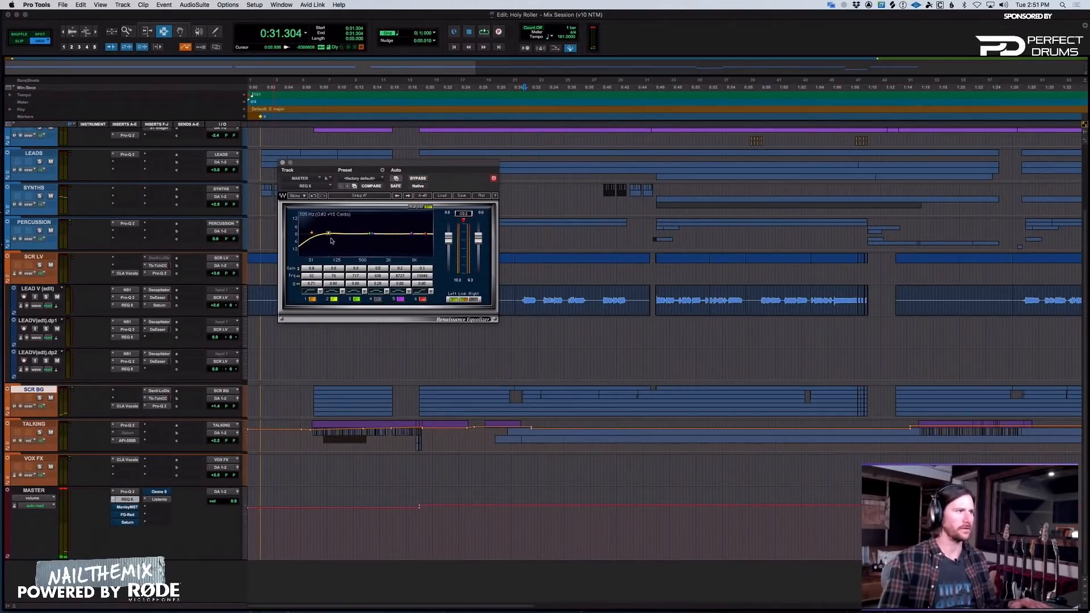
Activate the MASTER track's Manley Massive Passive equalizer and compare it with bypass on and off during playback, leaving it active.
left_click(128, 507)
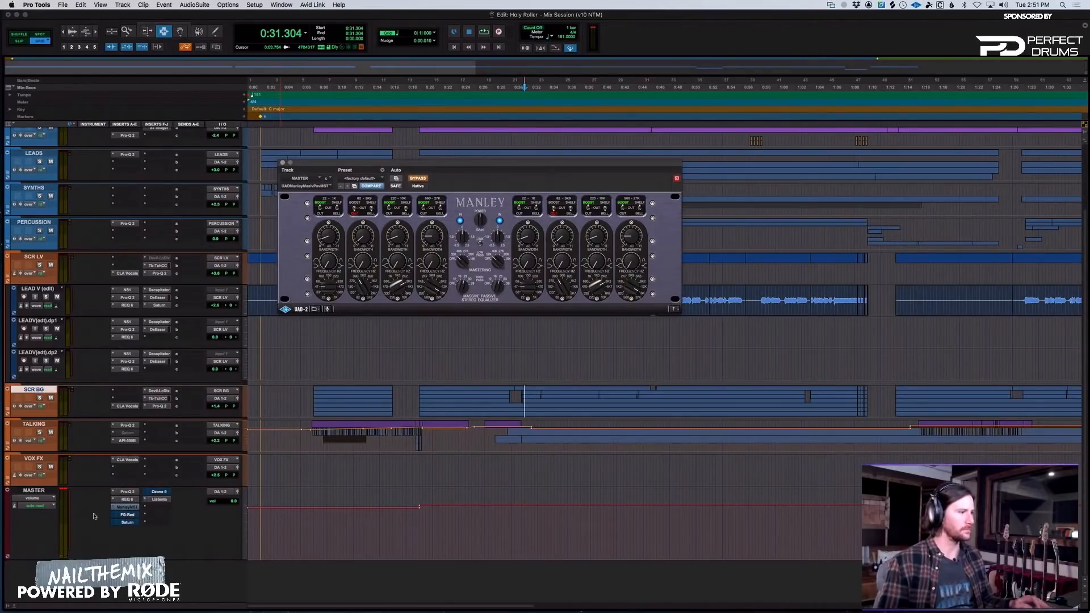
left_click(128, 507, "super")
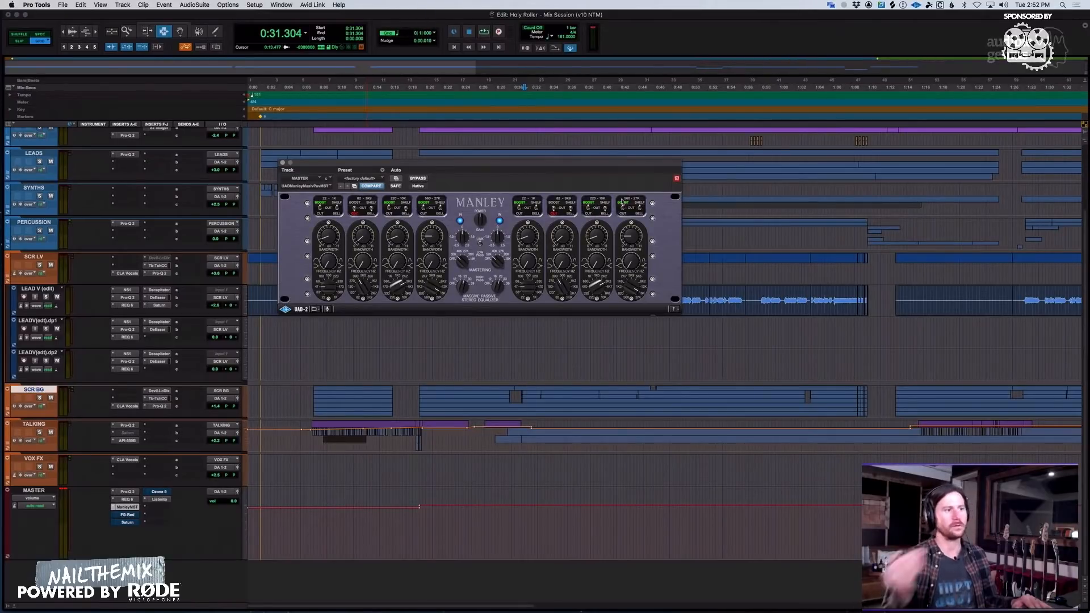
left_click(418, 178)
key("space")
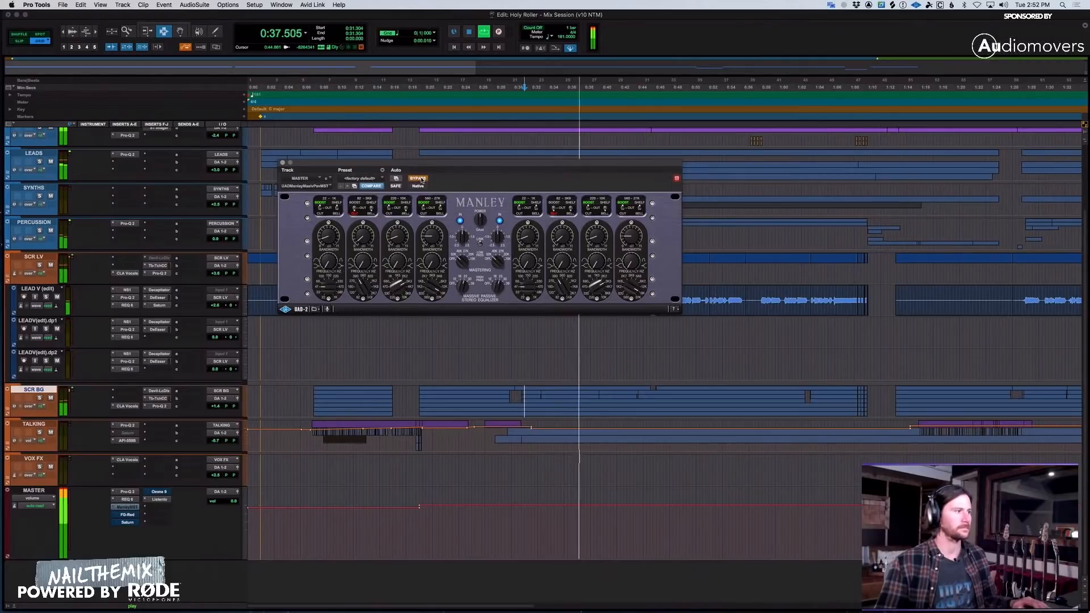
left_click(417, 178)
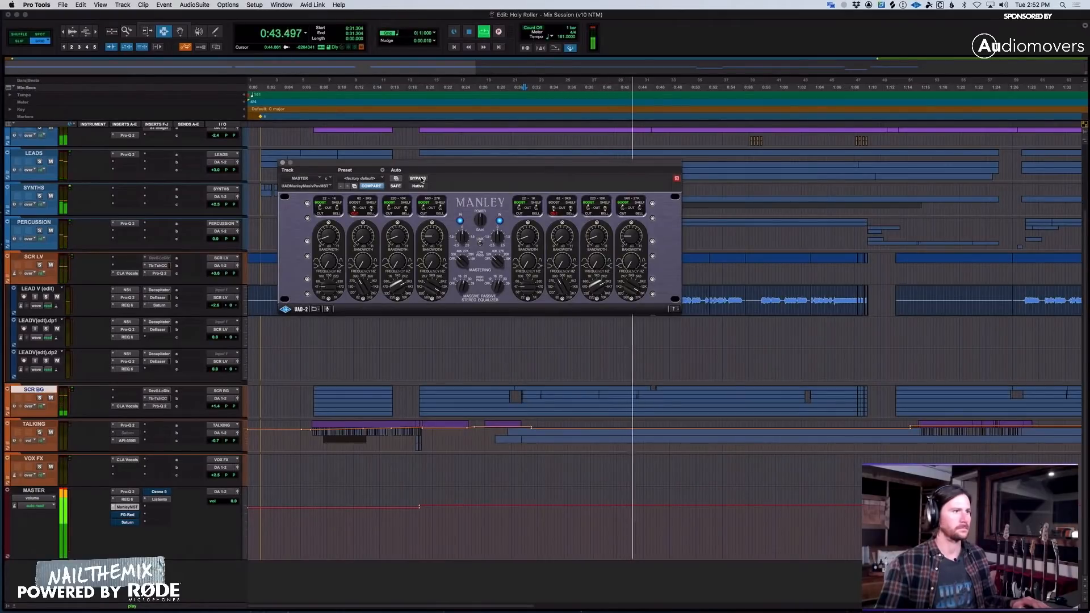
left_click(418, 179)
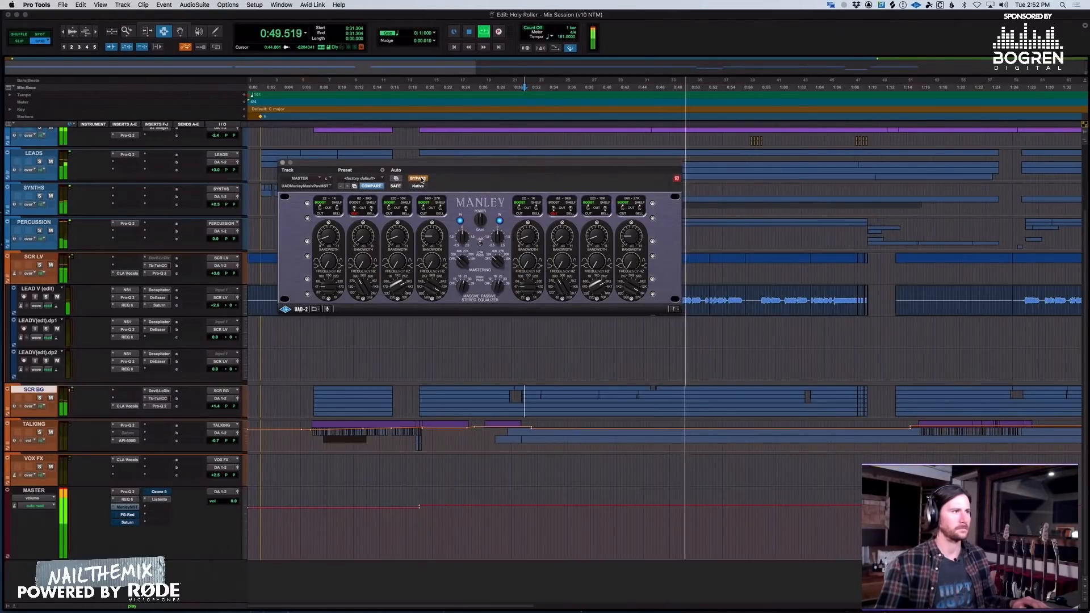
left_click(419, 179)
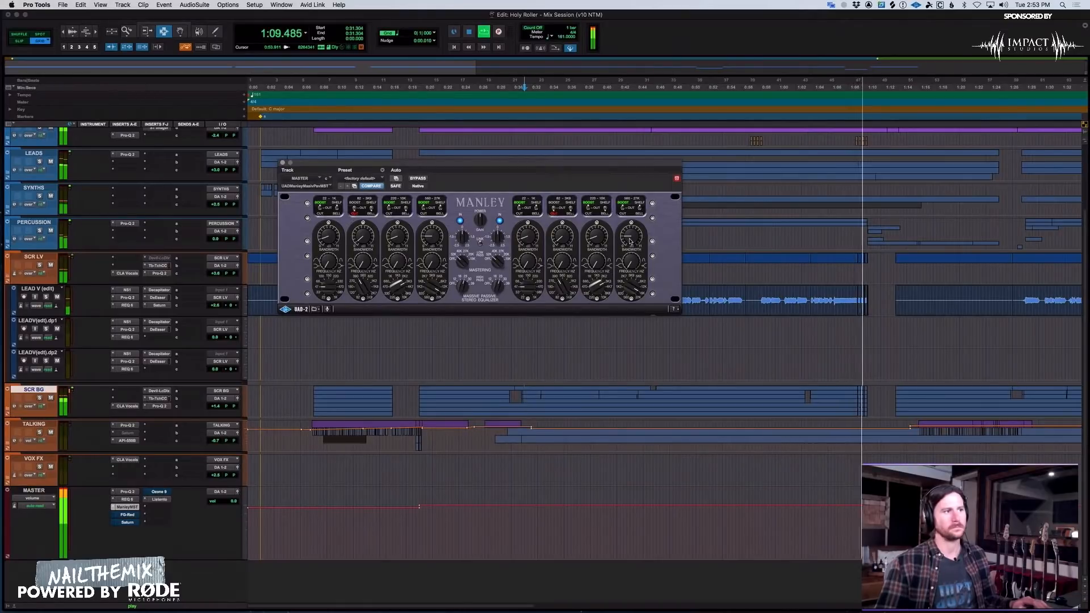
key("space")
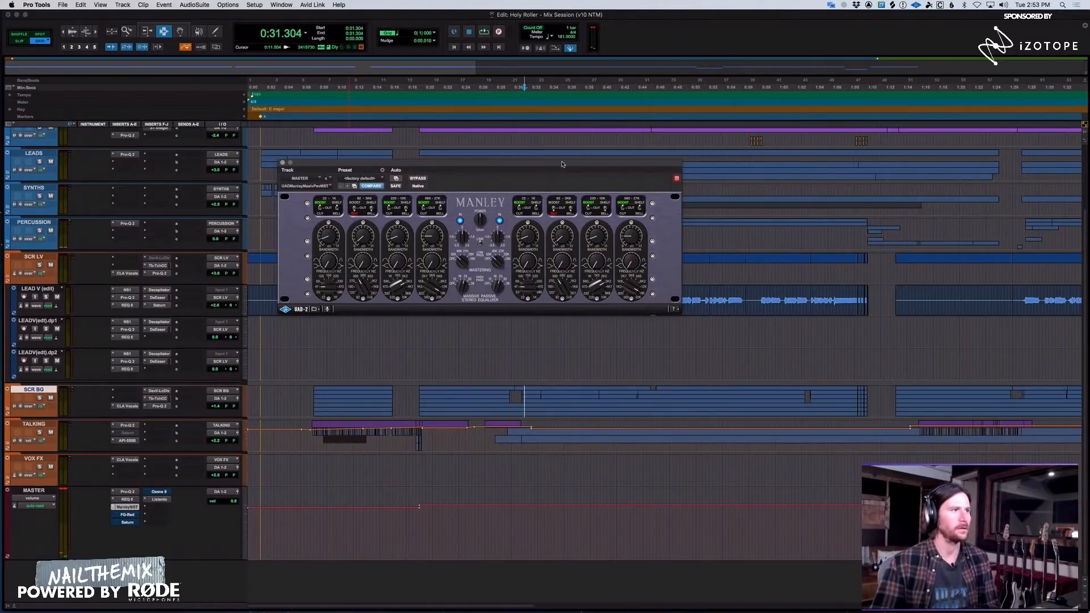
Activate the FG-Red compressor on the MASTER track and listen to the mix through it.
left_click_drag(563, 164, 677, 132)
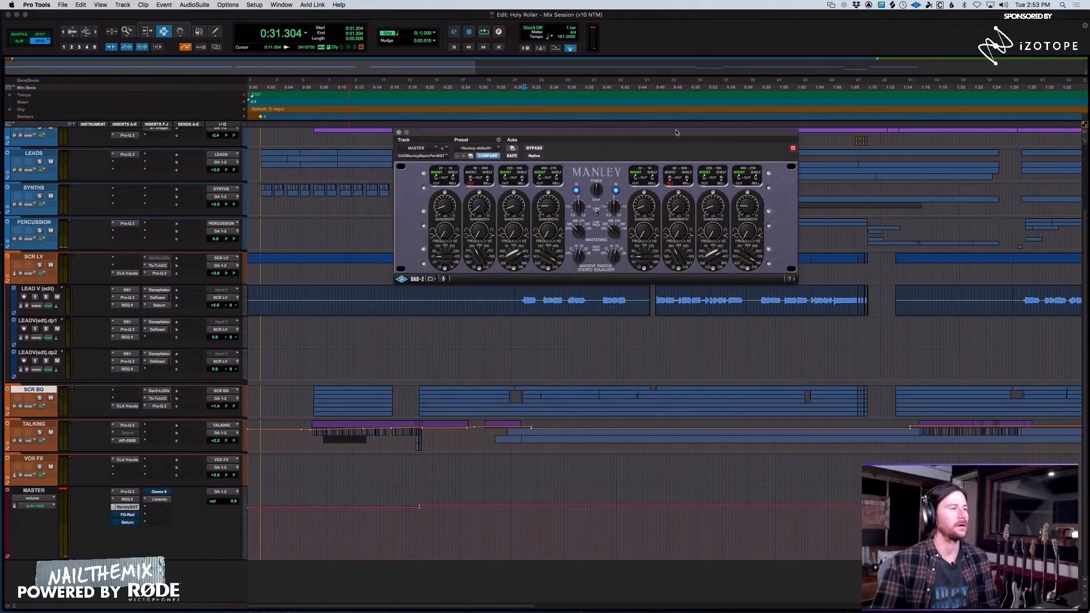
left_click(127, 515)
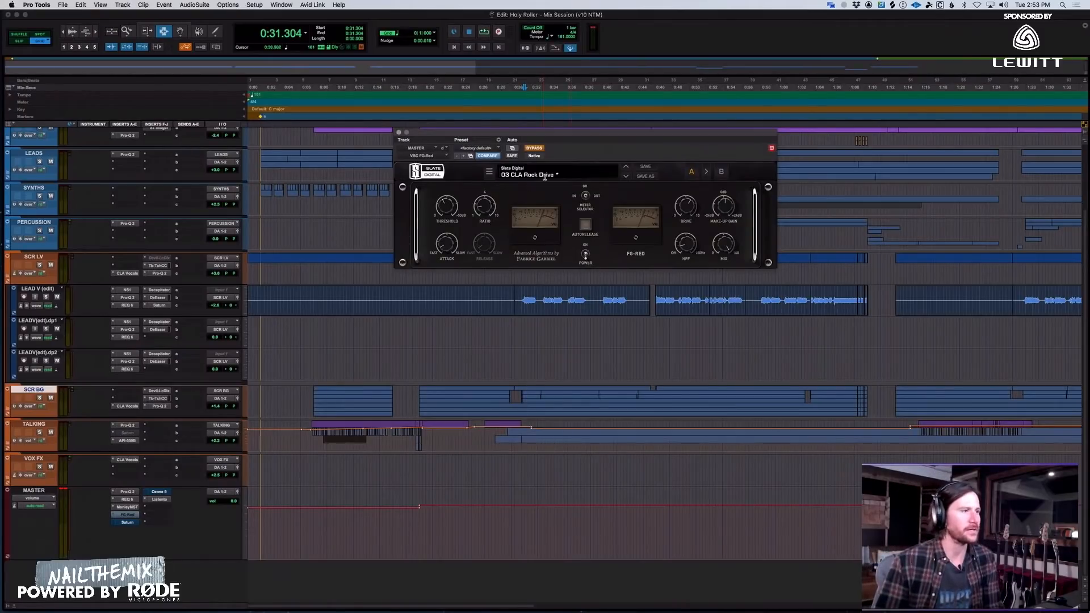
mouse_move(448, 246)
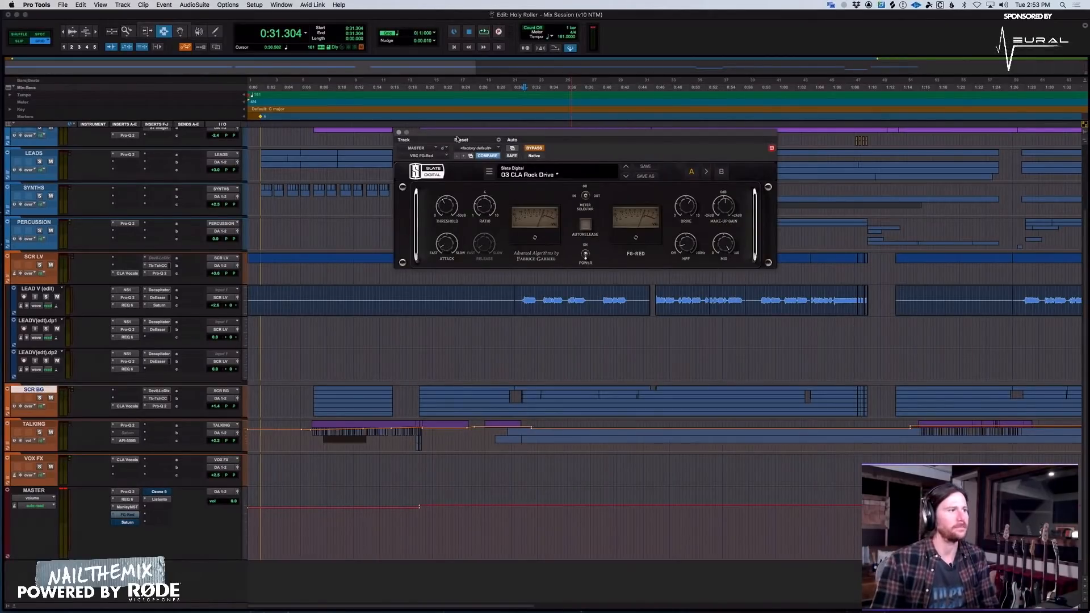
left_click(533, 149)
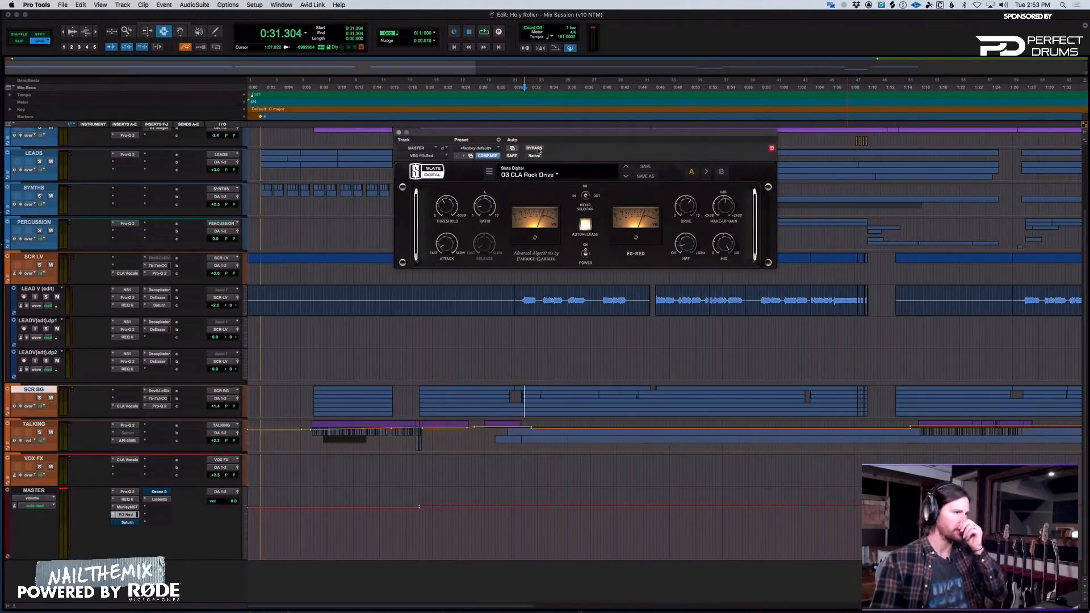
key("space")
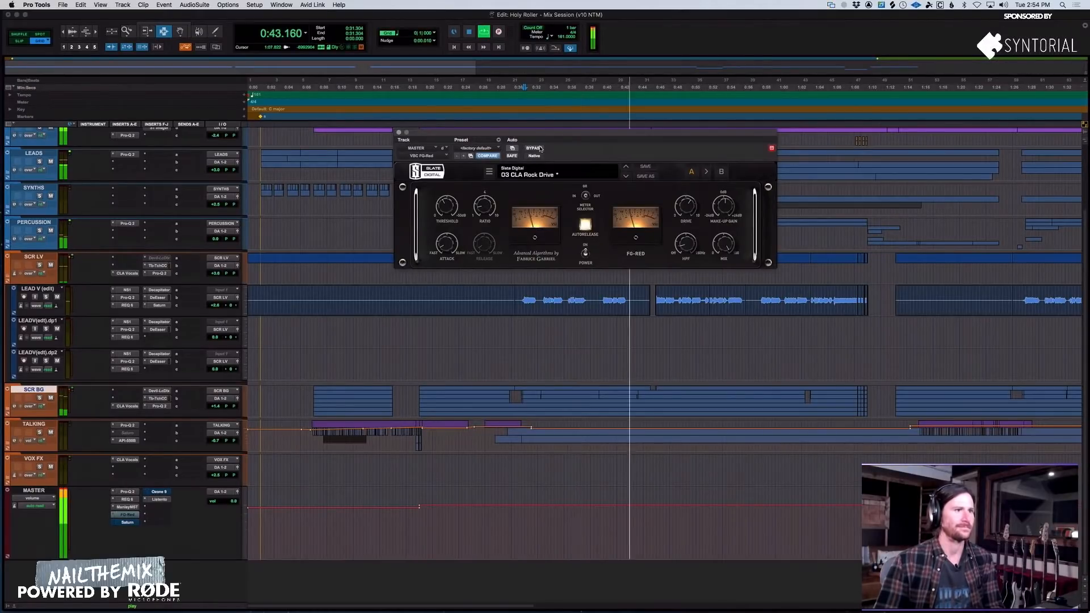
key("space")
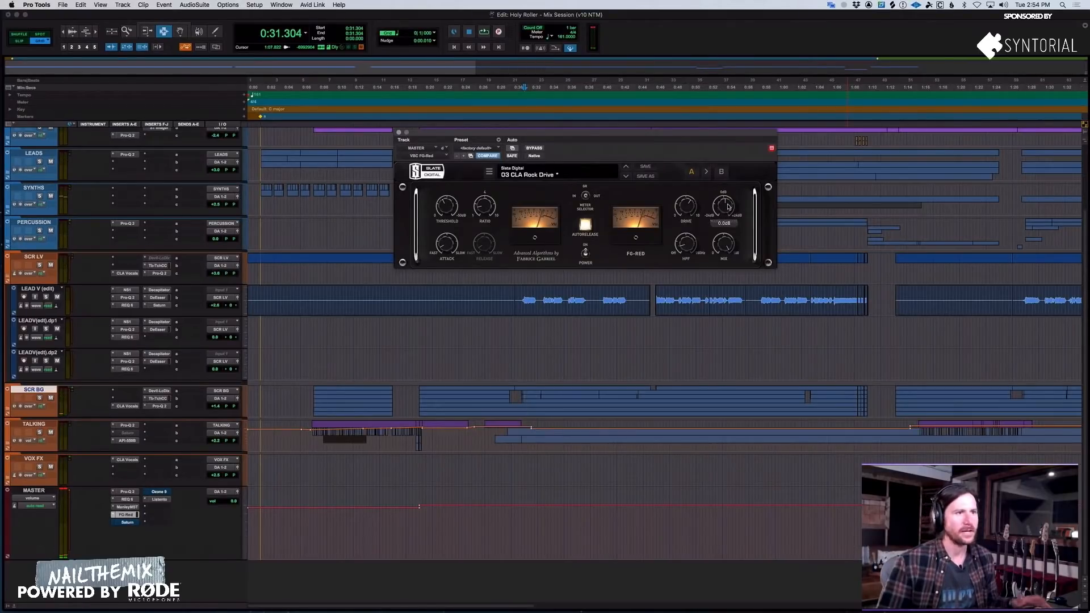
Raise the FG-Red's make-up gain and compare the compressed and bypassed signal during playback.
left_click_drag(728, 207, 728, 196)
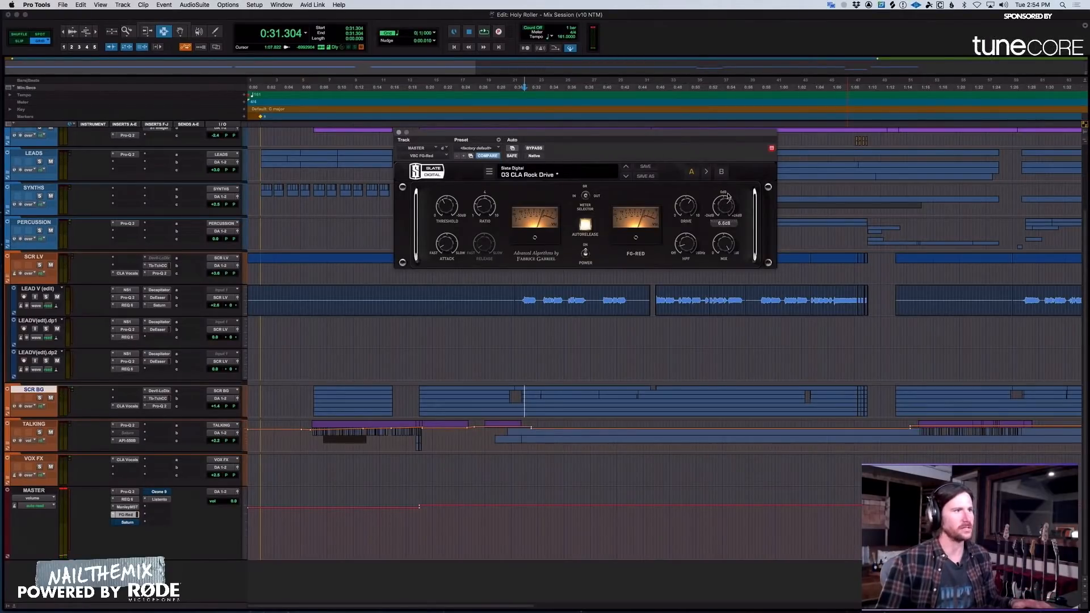
left_click(537, 148)
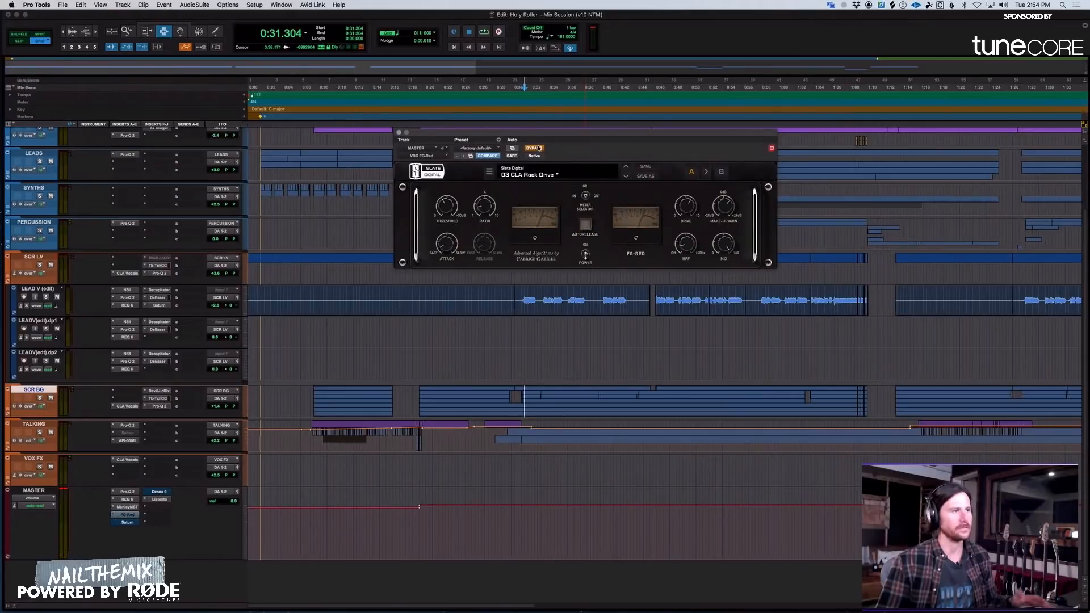
key("space")
left_click(537, 148)
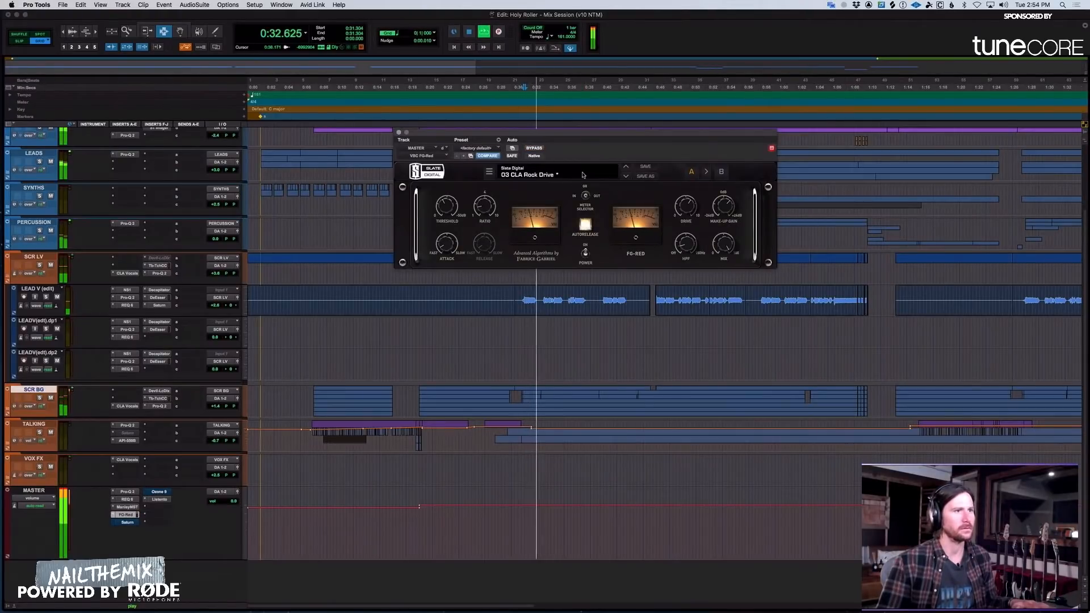
left_click(534, 149)
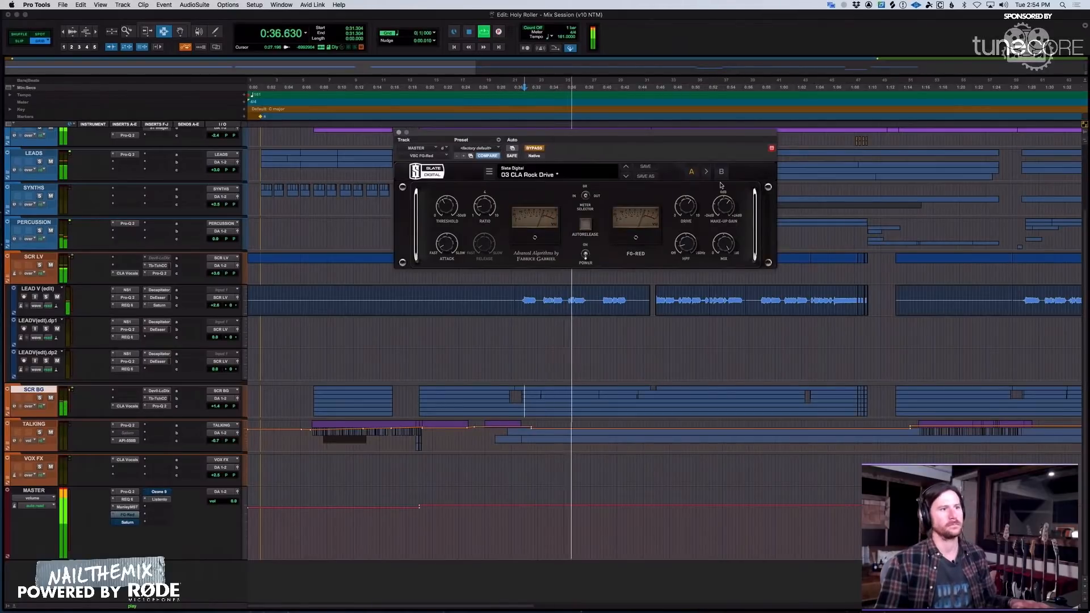
Lower the FG-Red's make-up gain slightly, compare it against bypass during playback, and leave the compressor active.
left_click_drag(718, 205, 719, 209)
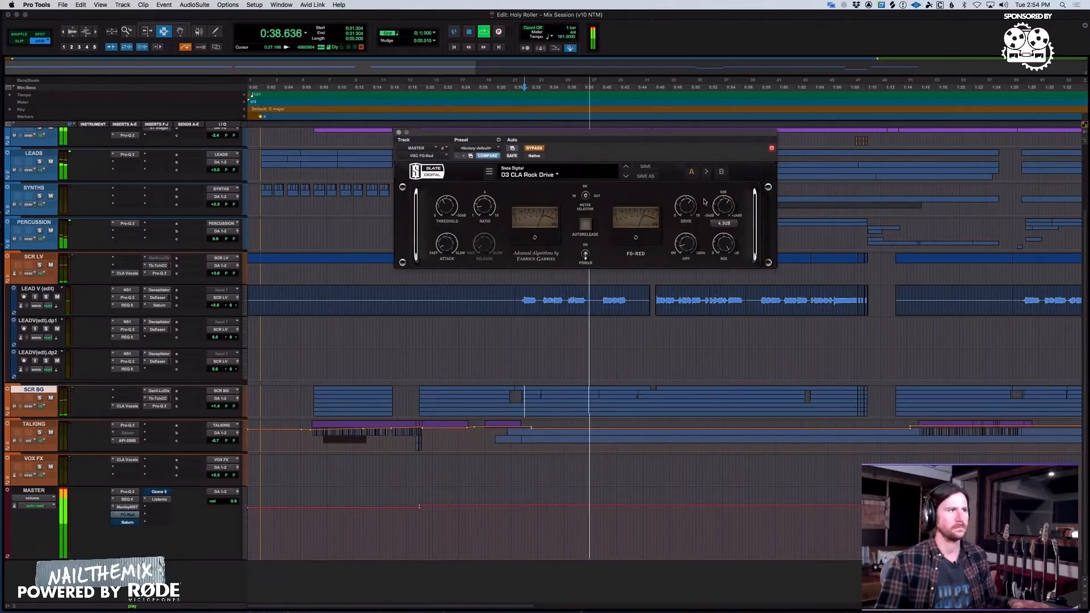
left_click(530, 149)
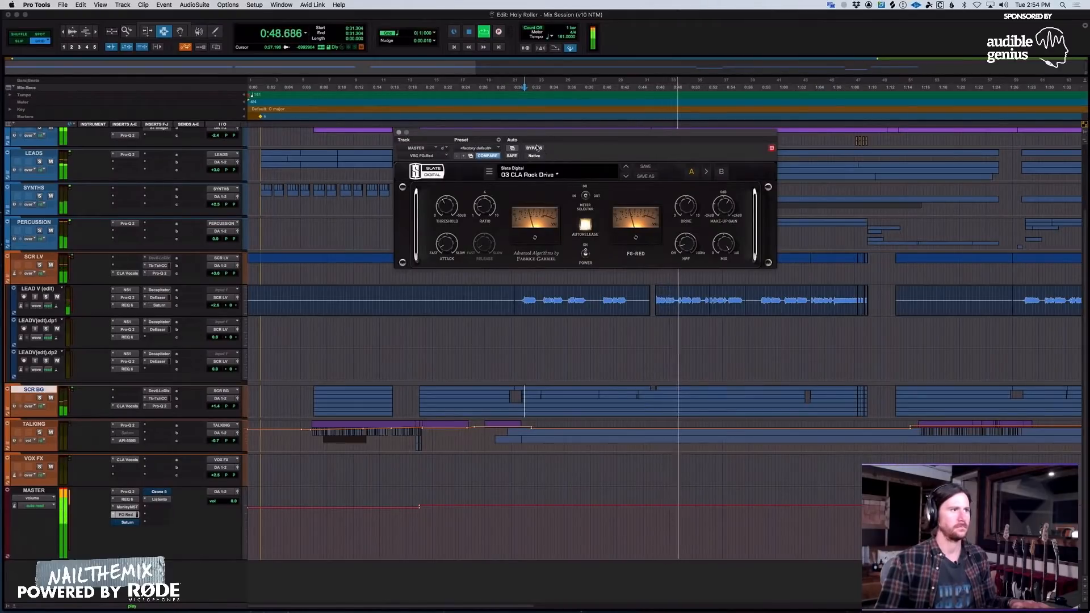
left_click(538, 149)
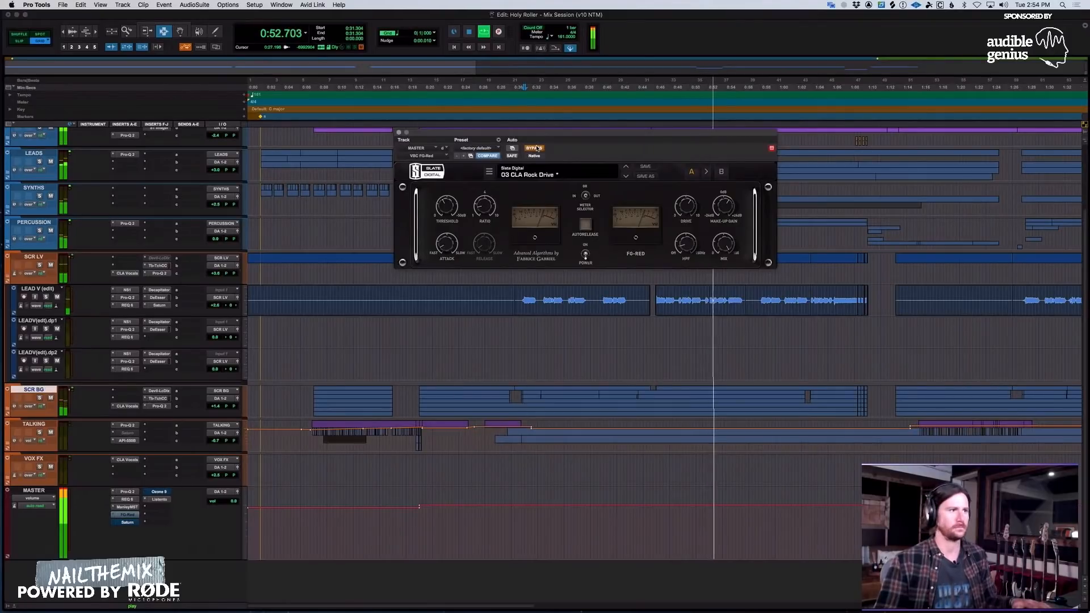
left_click(537, 149)
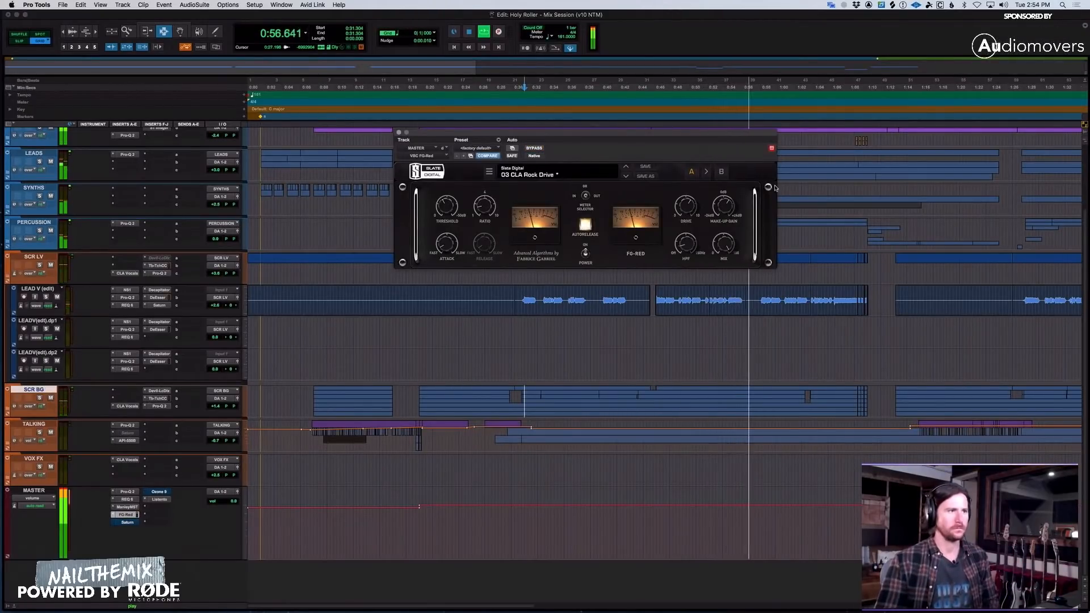
key("r")
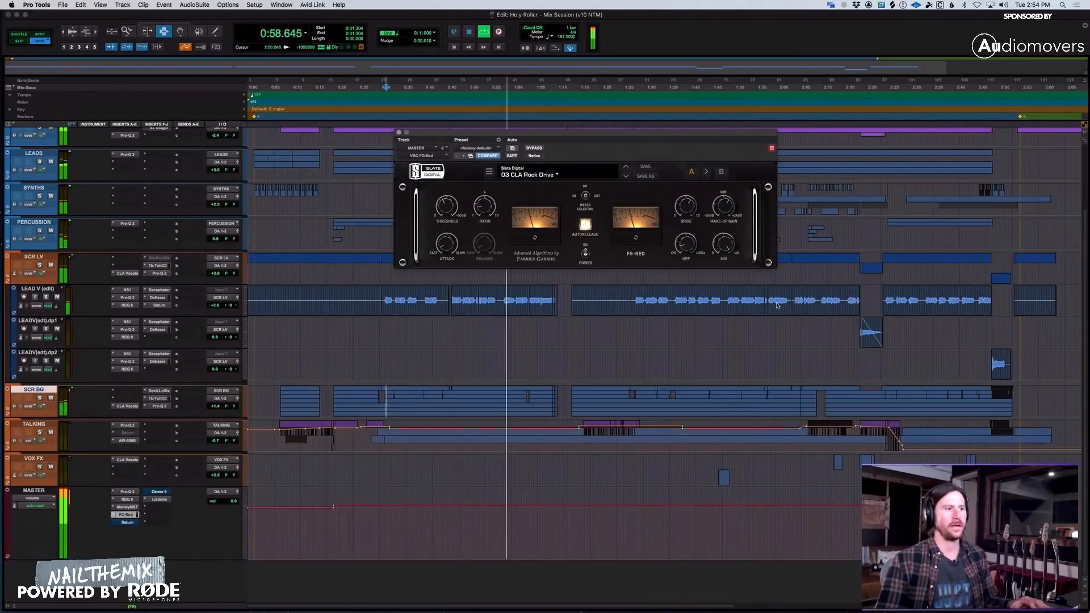
key("space")
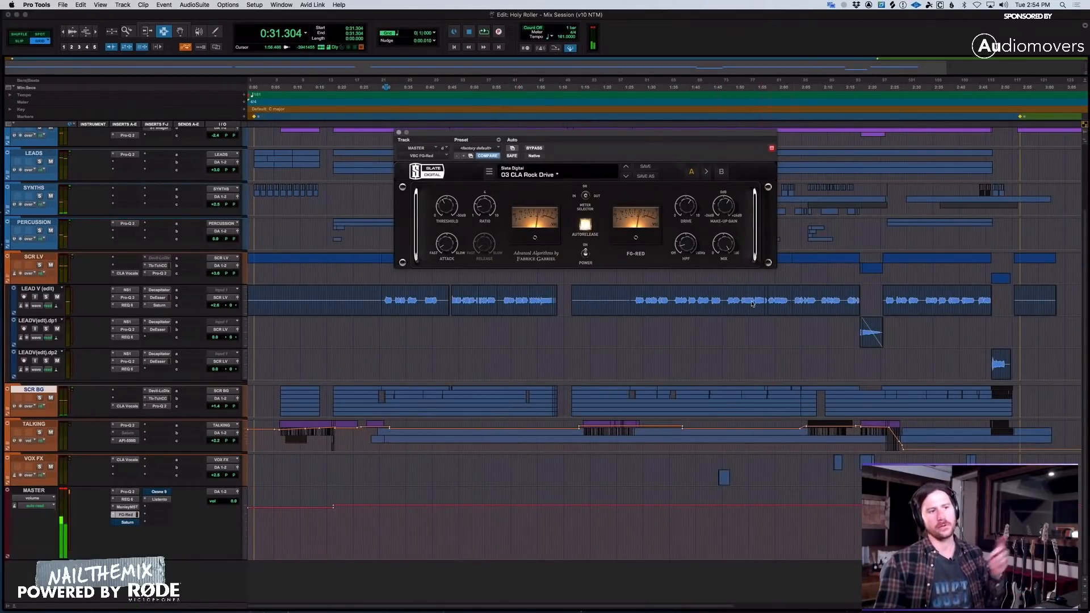
Play the mix from about 1:48 and compare the FG-Red compressor with bypass, leaving it active when playback stops.
key("t")
key("t")
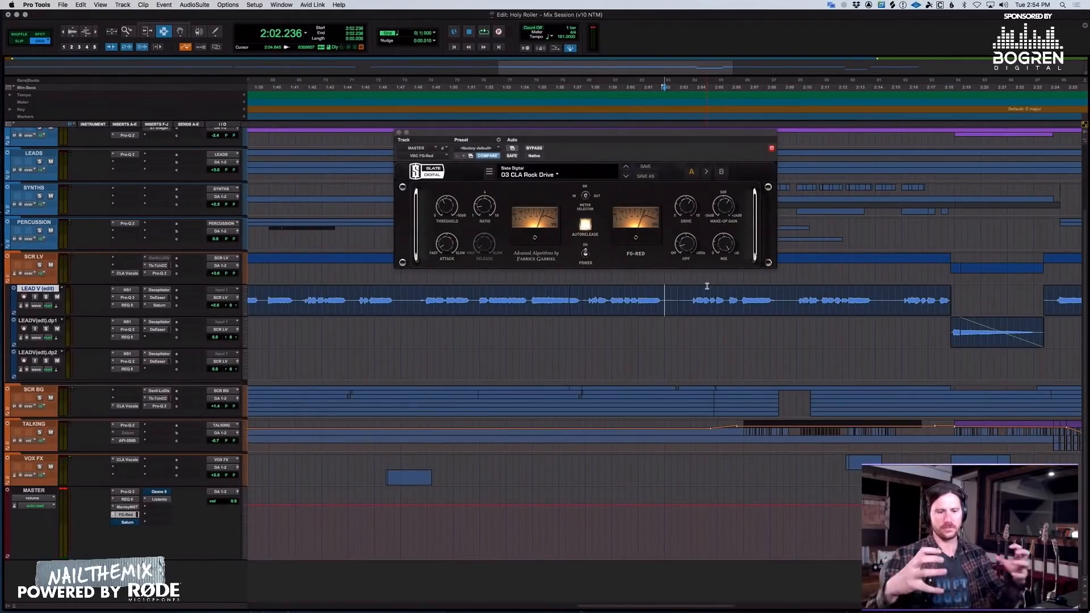
left_click(543, 299)
key("space")
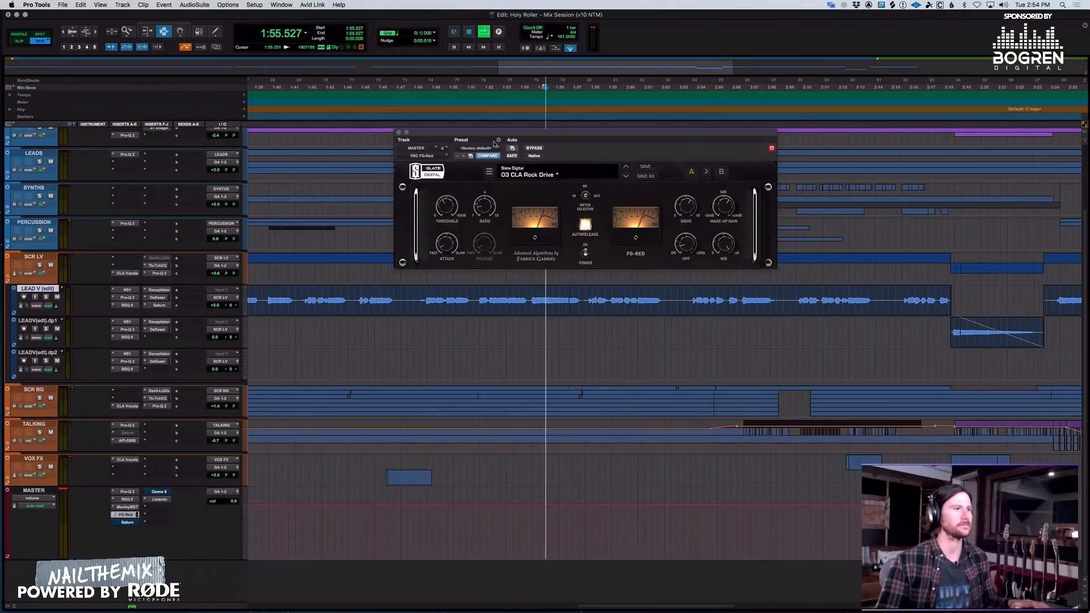
left_click(427, 299)
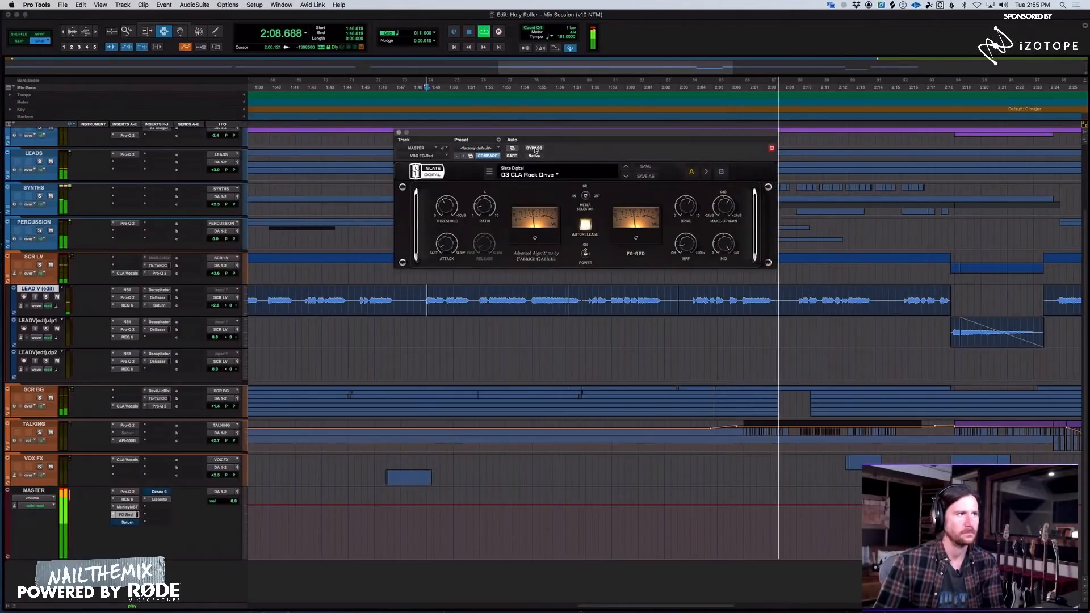
left_click(535, 149)
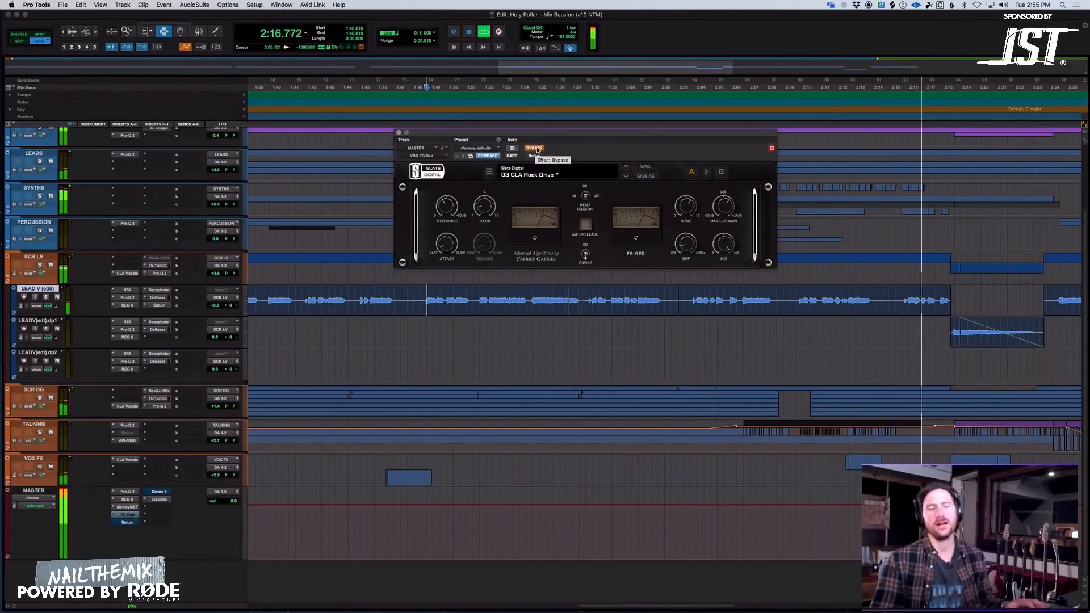
key("space")
left_click(535, 148)
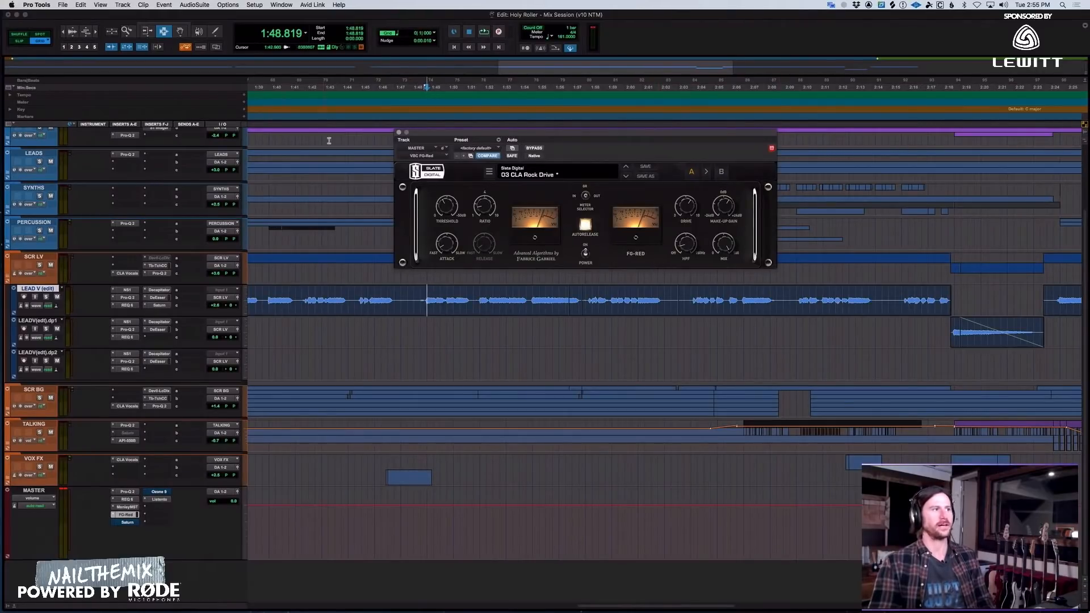
Reopen the FG-Red compressor on the MASTER track and examine its settings, including the threshold.
left_click(399, 133)
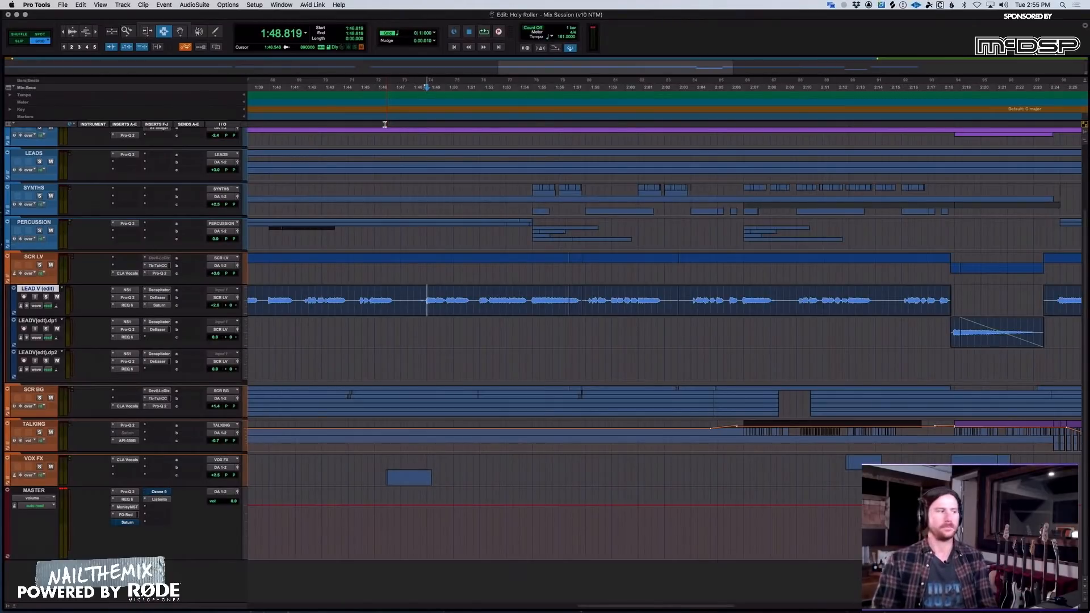
left_click(130, 515)
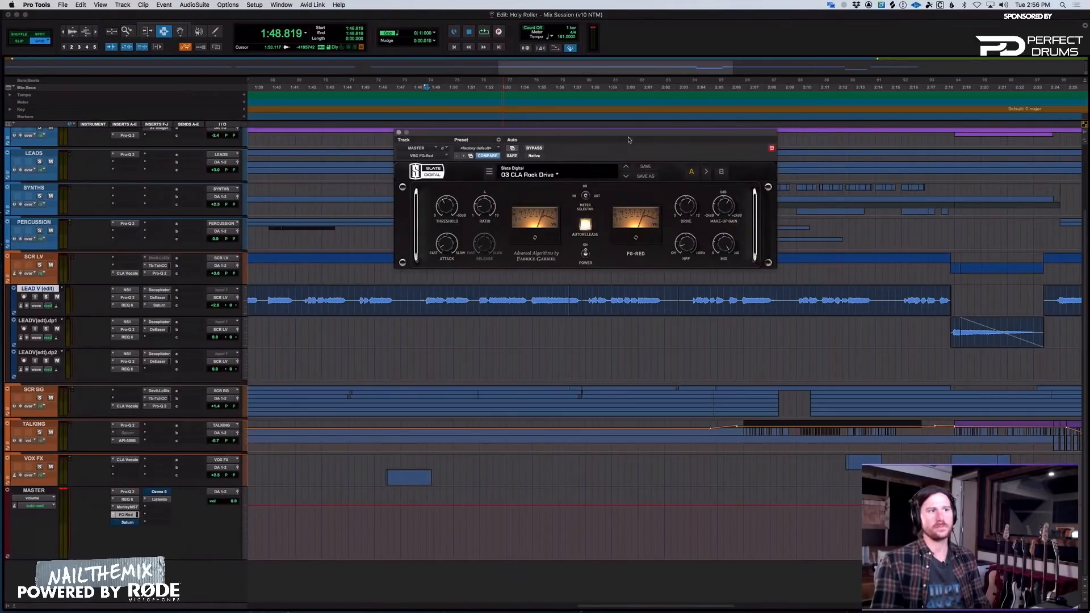
left_click_drag(629, 139, 655, 131)
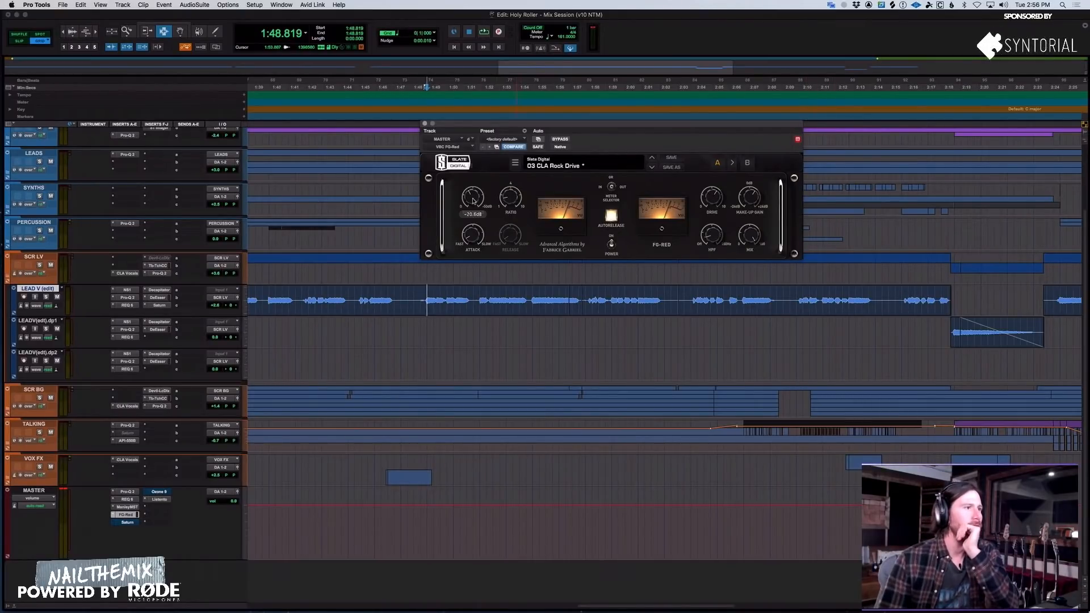
left_click(425, 124)
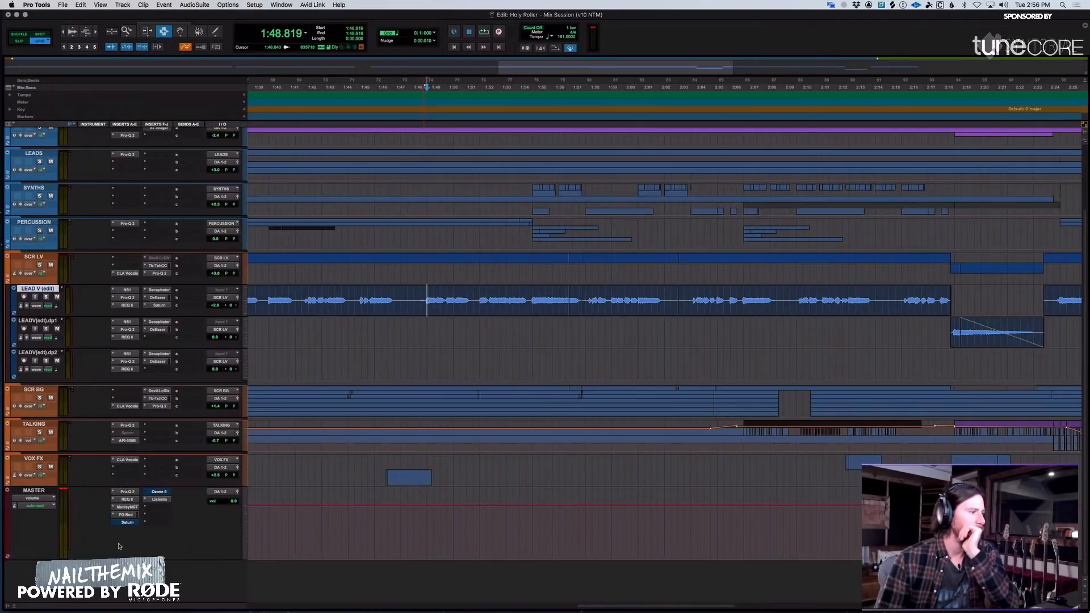
left_click(122, 522)
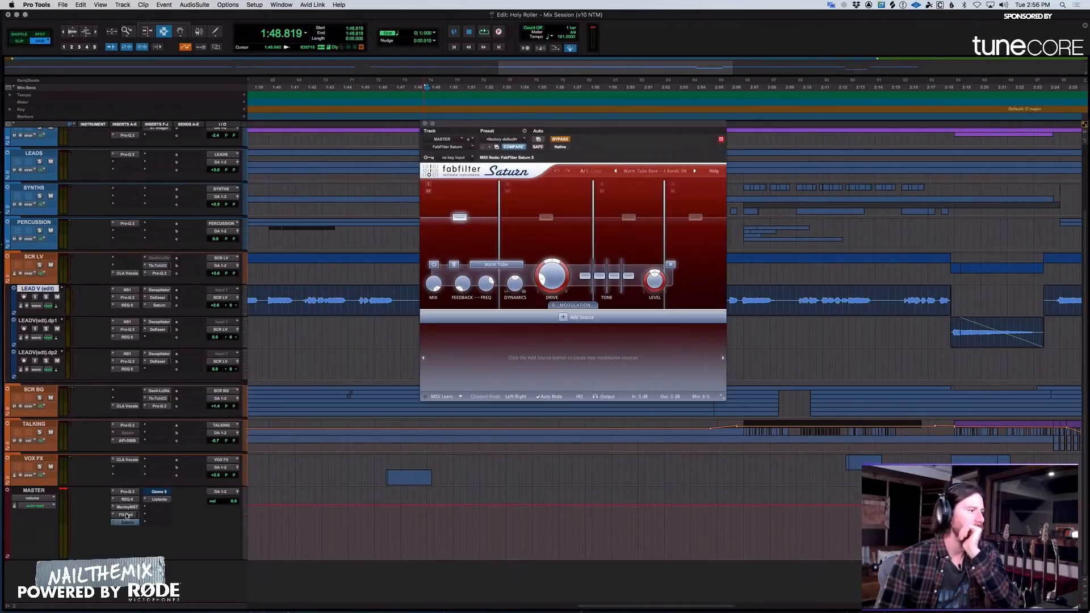
left_click(125, 515)
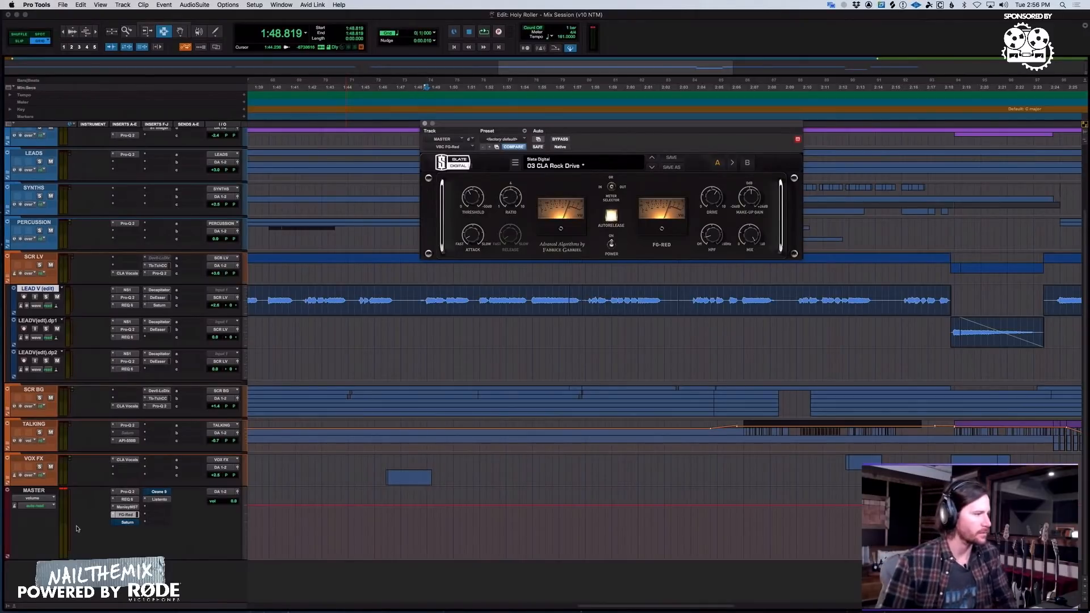
Open the MASTER track's Saturn plug-in, keep it bypassed, and move its window up clear of the lower tracks with more of the song in view.
left_click(127, 523)
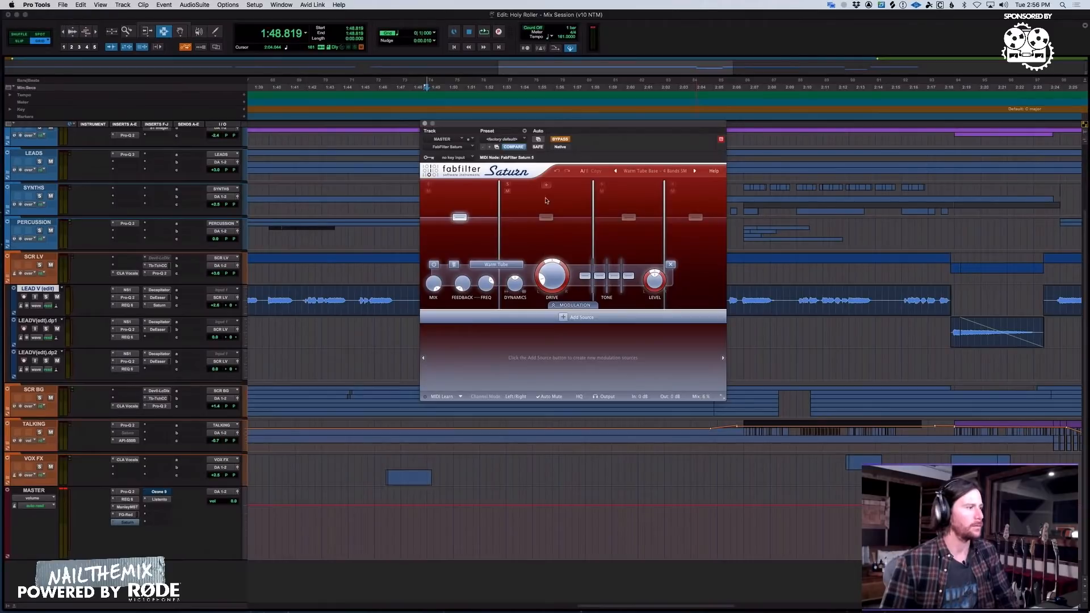
left_click(560, 139)
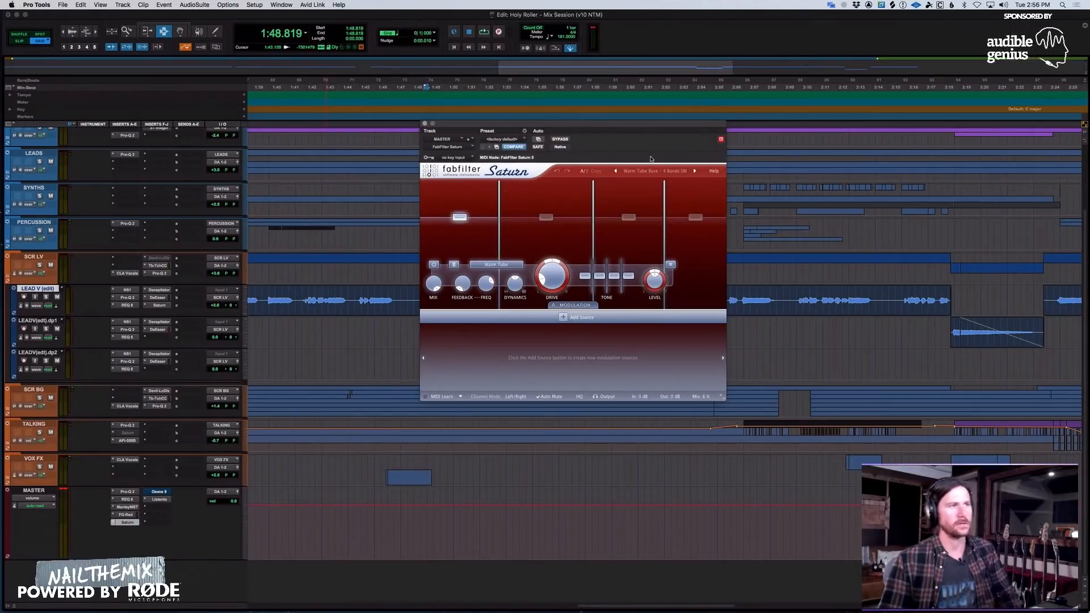
left_click(560, 139)
left_click_drag(568, 124, 587, 32)
scroll(675, 406, "down", 2)
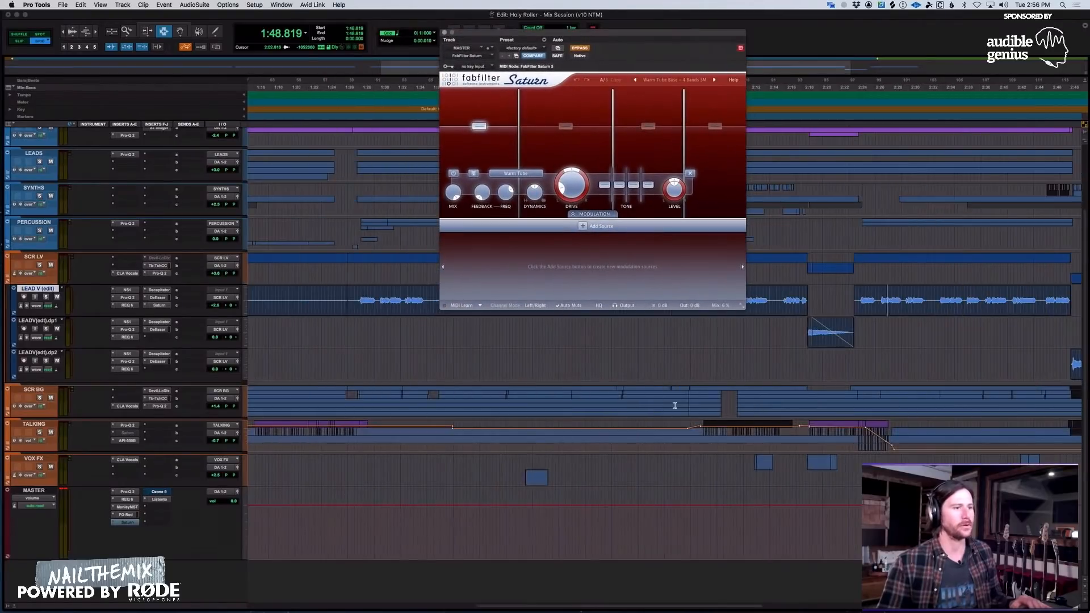
scroll(675, 405, "down", 2)
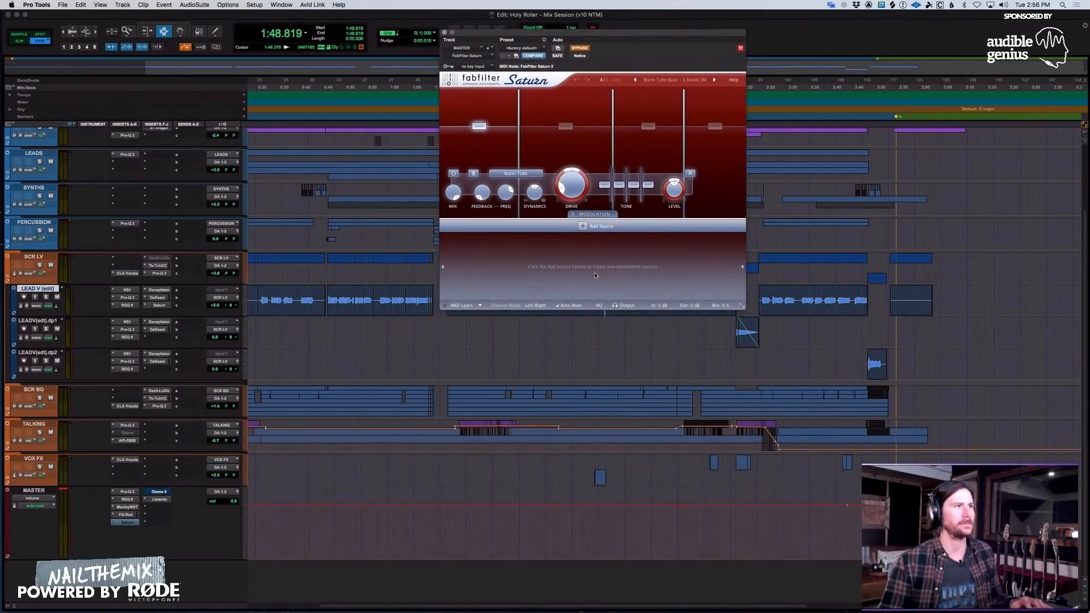
left_click_drag(643, 33, 569, 27)
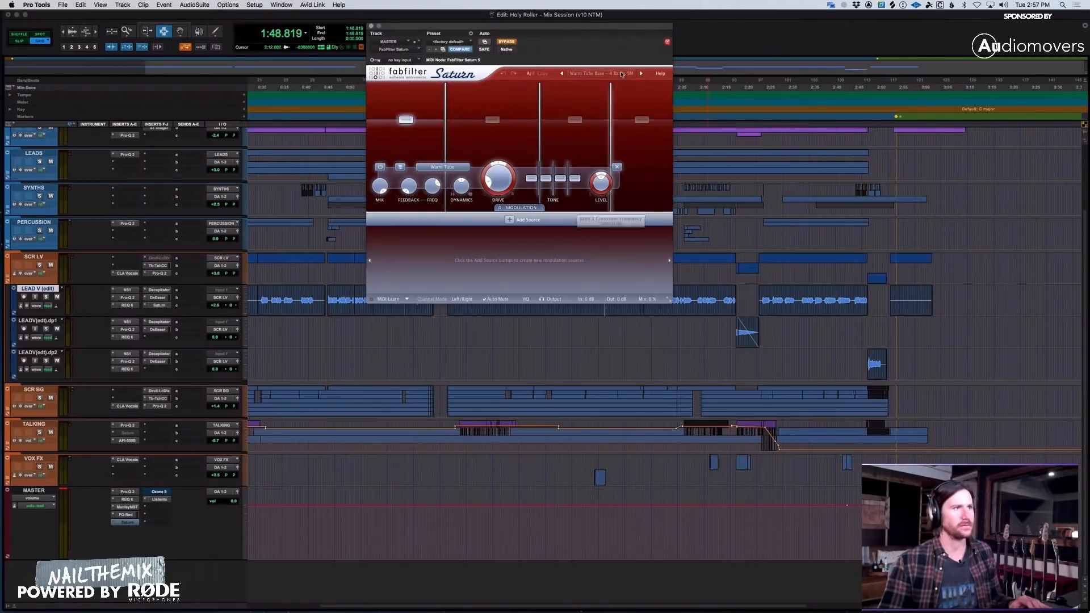
Look through Saturn's Allround Saturation presets and keep the current preset.
left_click(622, 77)
mouse_move(602, 84)
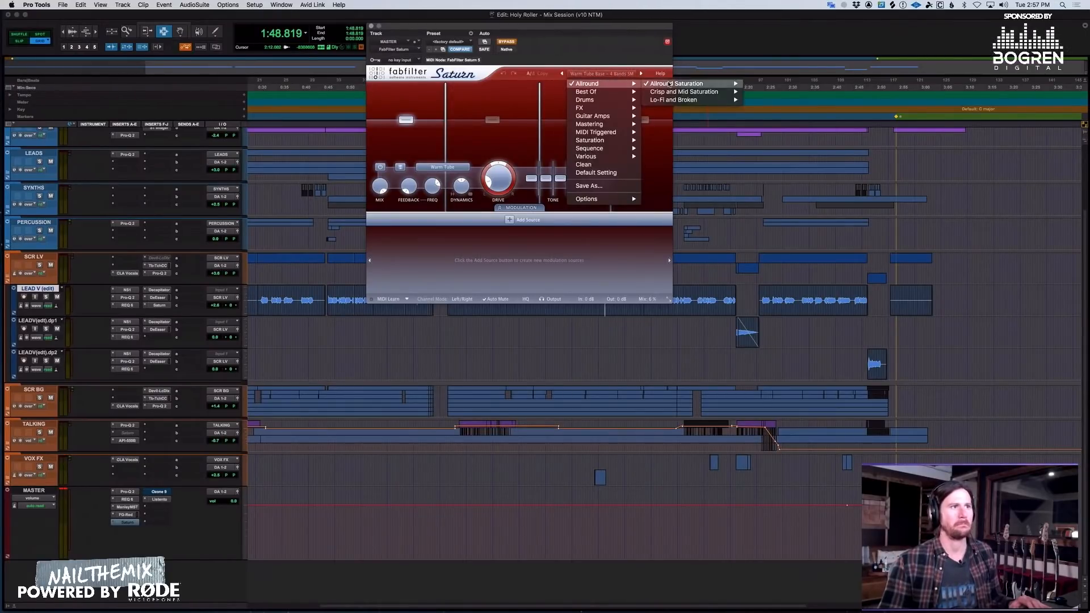
mouse_move(681, 83)
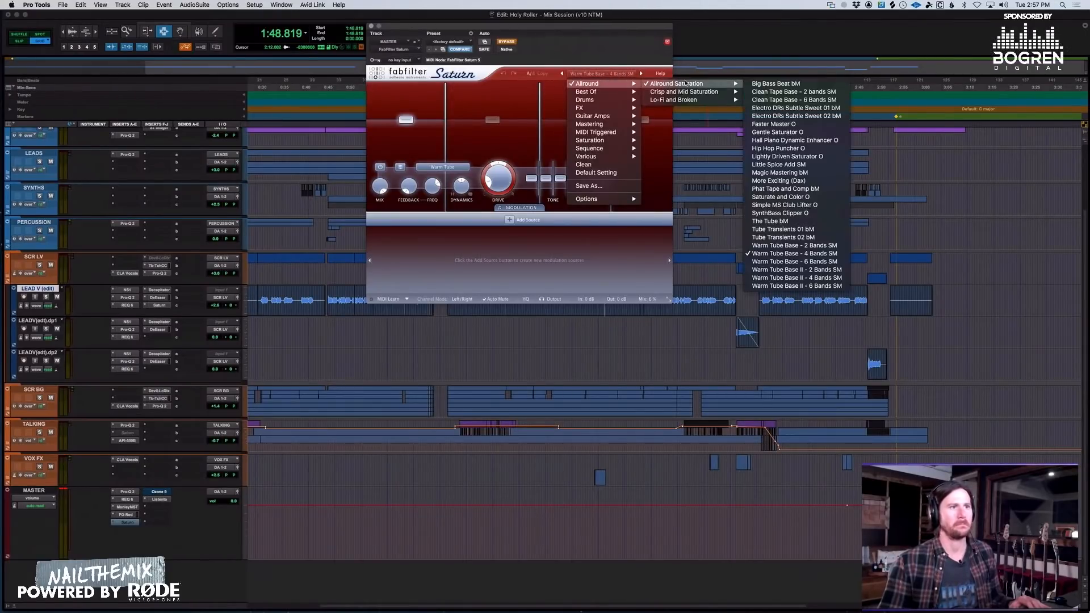
left_click(1001, 200)
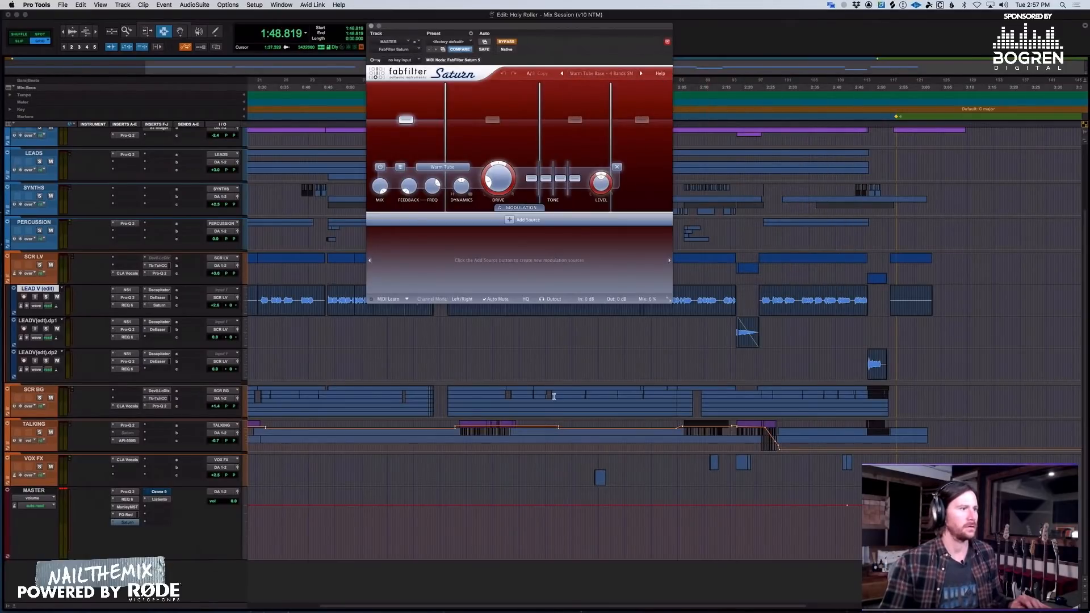
Play the mix from about 1:29 and compare Saturn active and bypassed, leaving it bypassed when playback stops.
left_click(662, 331)
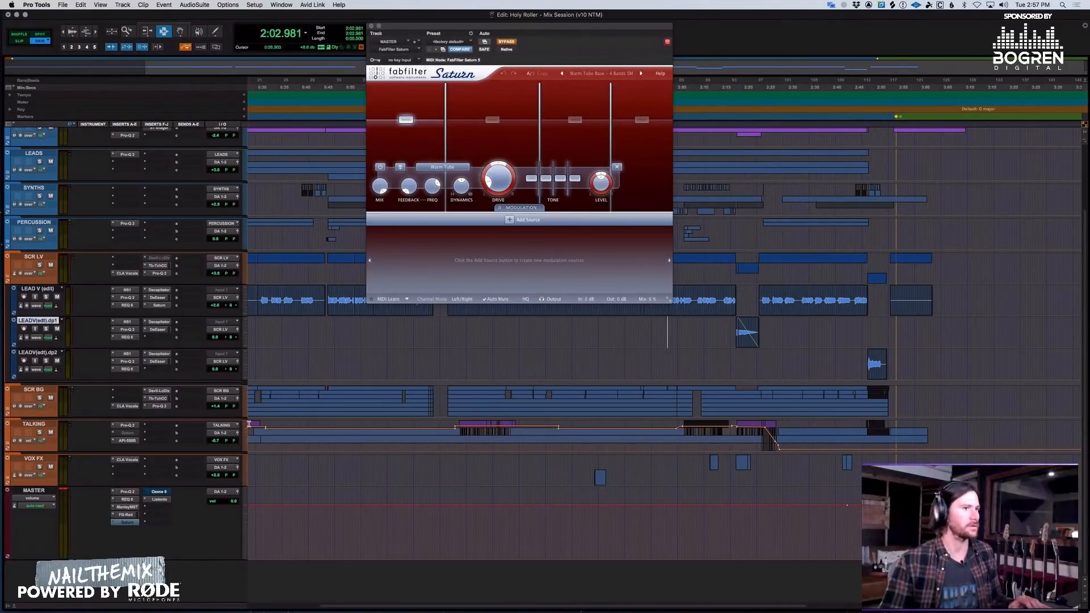
left_click(517, 338)
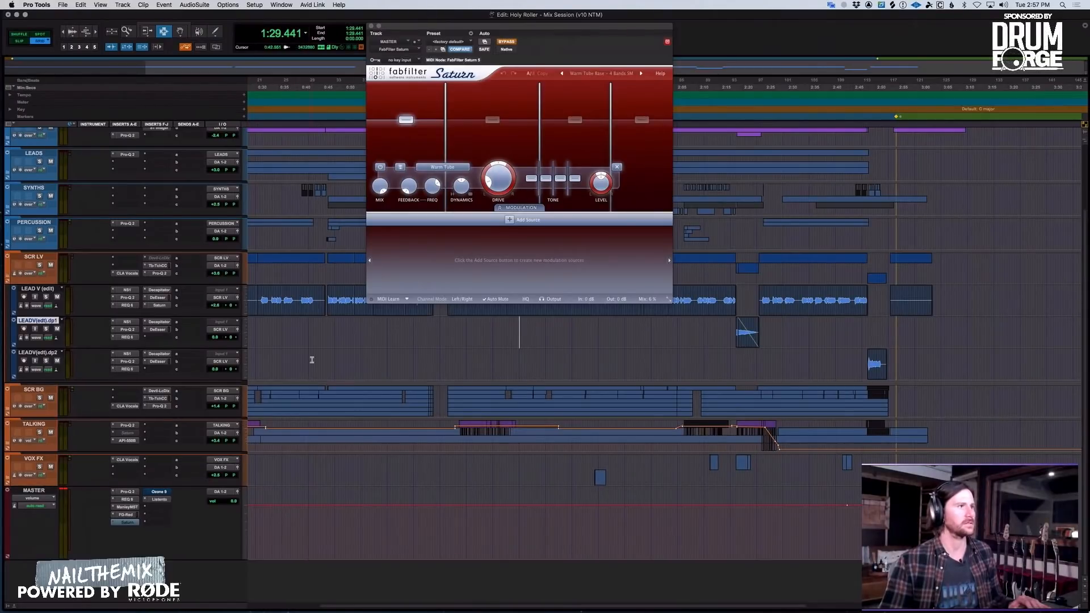
left_click(512, 41)
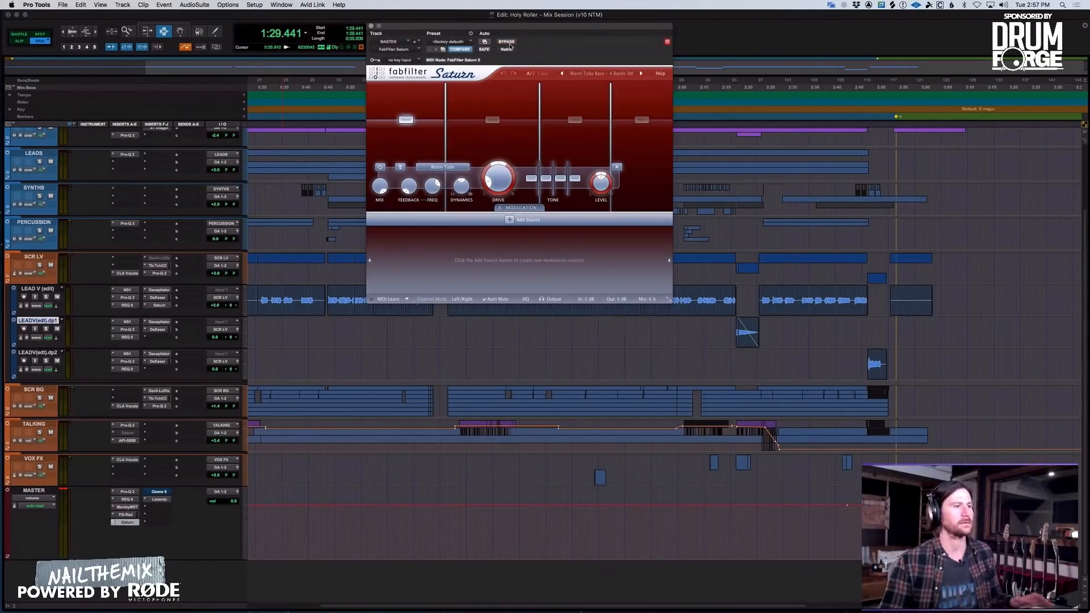
key("space")
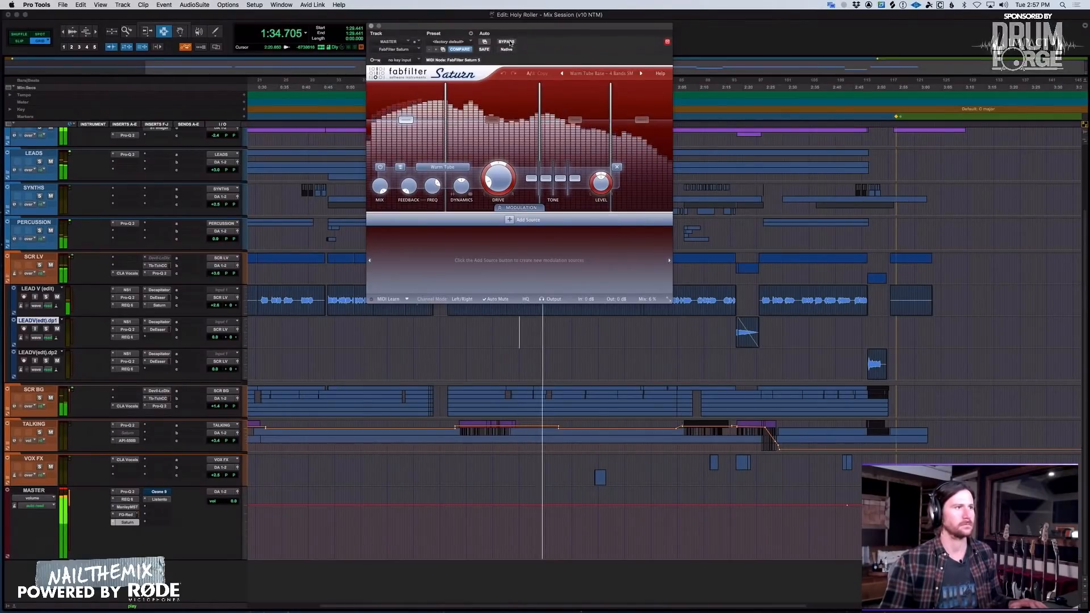
left_click(507, 41)
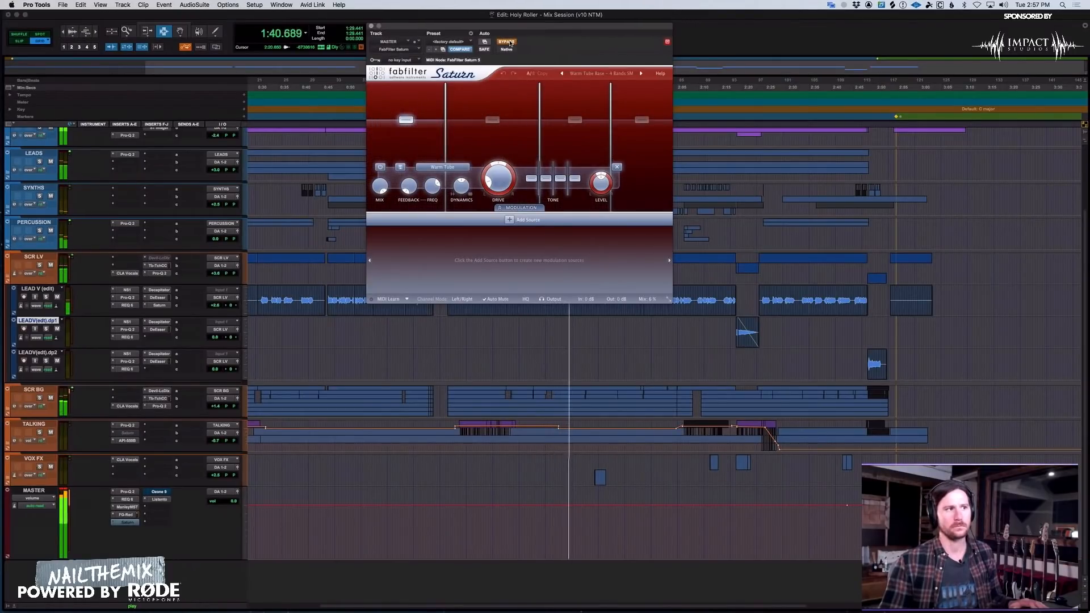
left_click(511, 44)
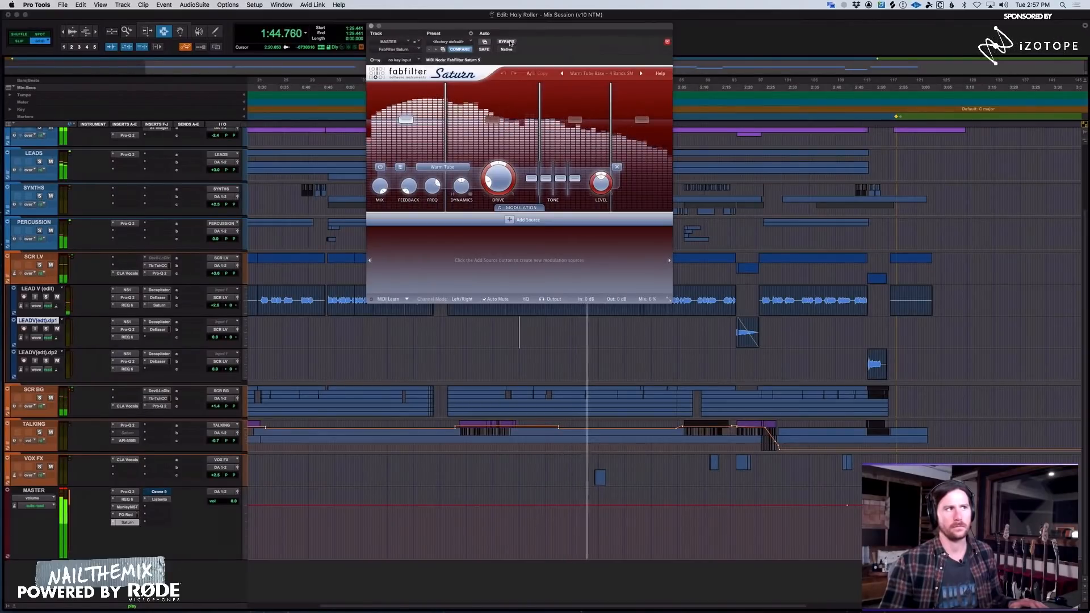
left_click(510, 43)
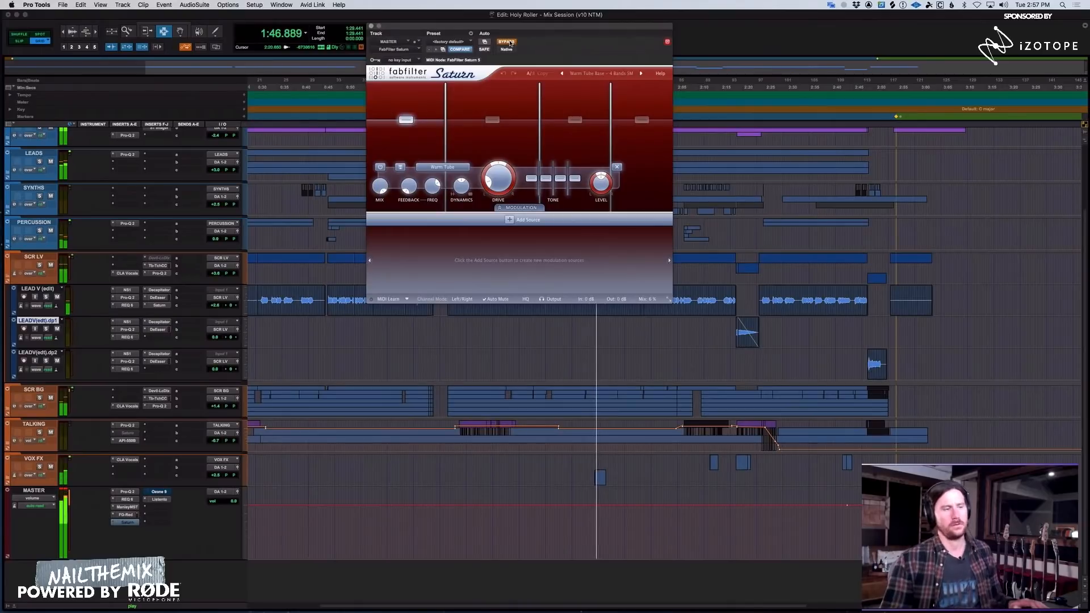
key("space")
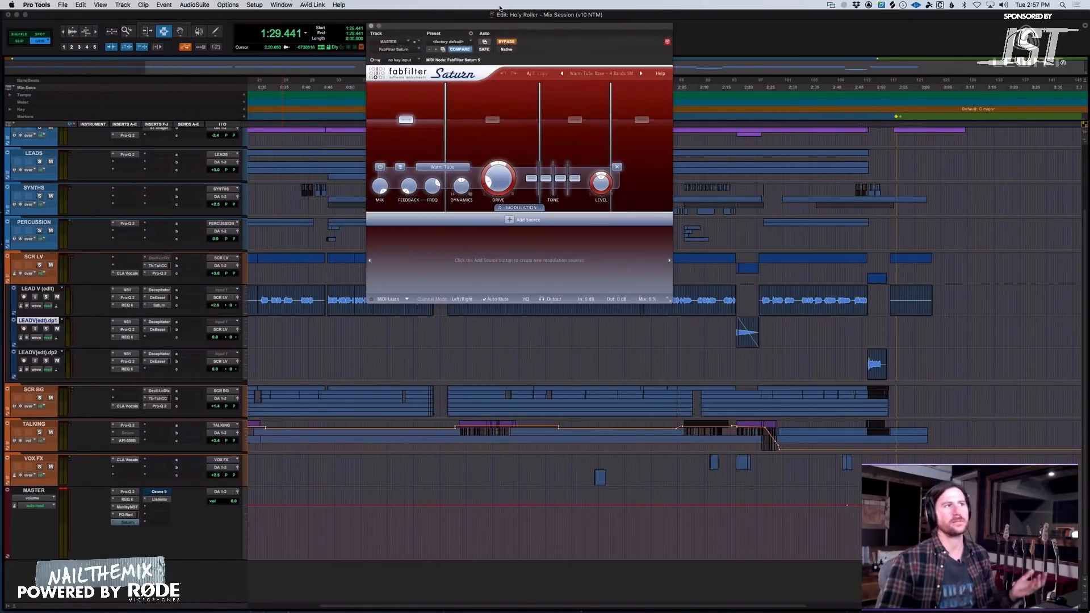
Restart playback from the same position, activate Saturn and raise its overall mix to 100%.
left_click_drag(578, 39, 683, 49)
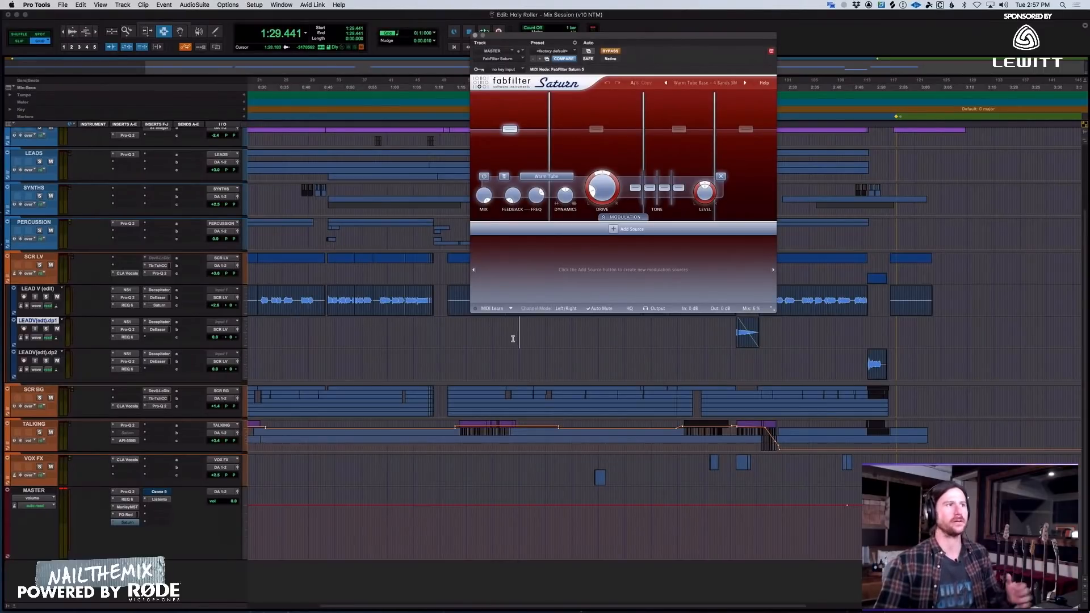
key("space")
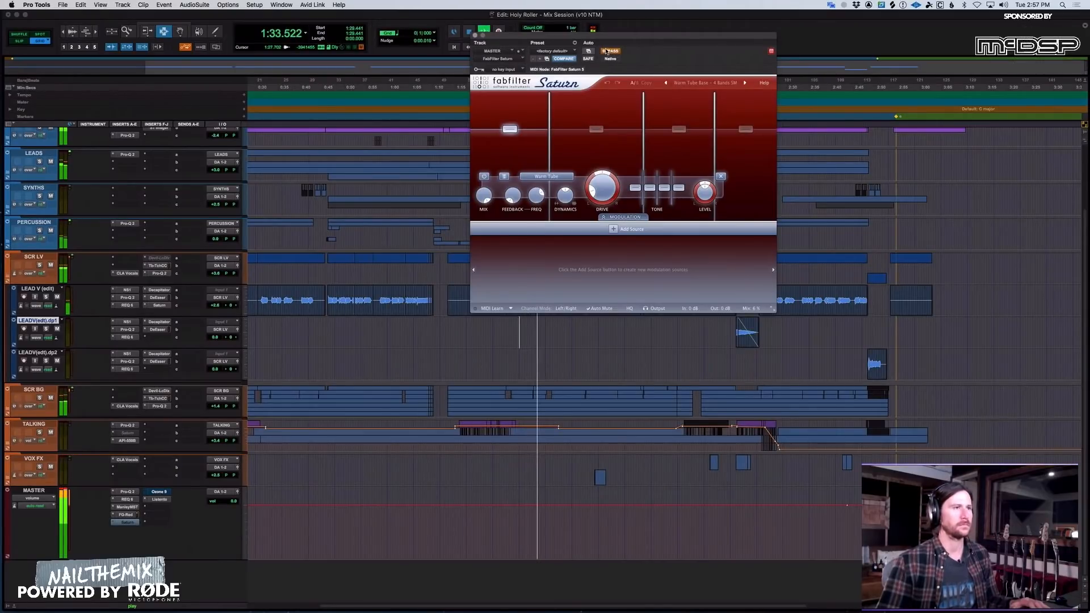
left_click(607, 51)
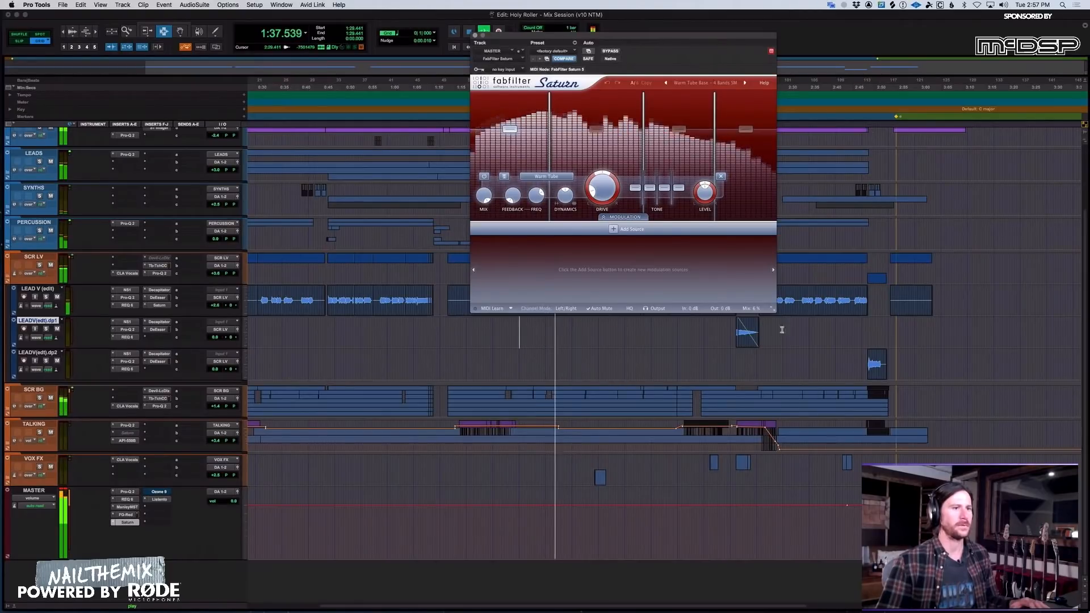
mouse_move(753, 293)
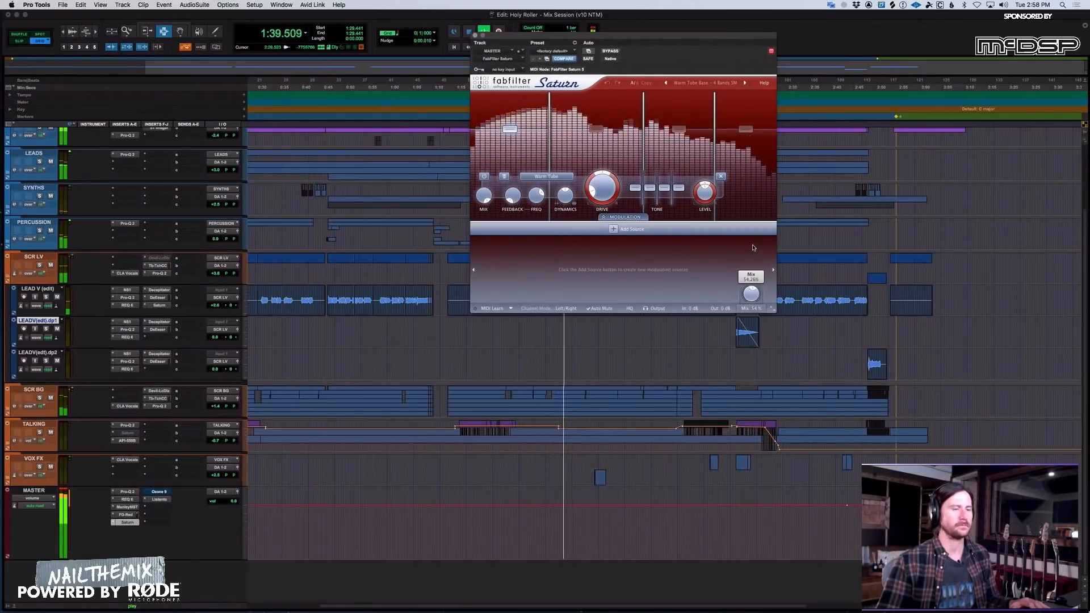
left_click_drag(753, 293, 756, 213)
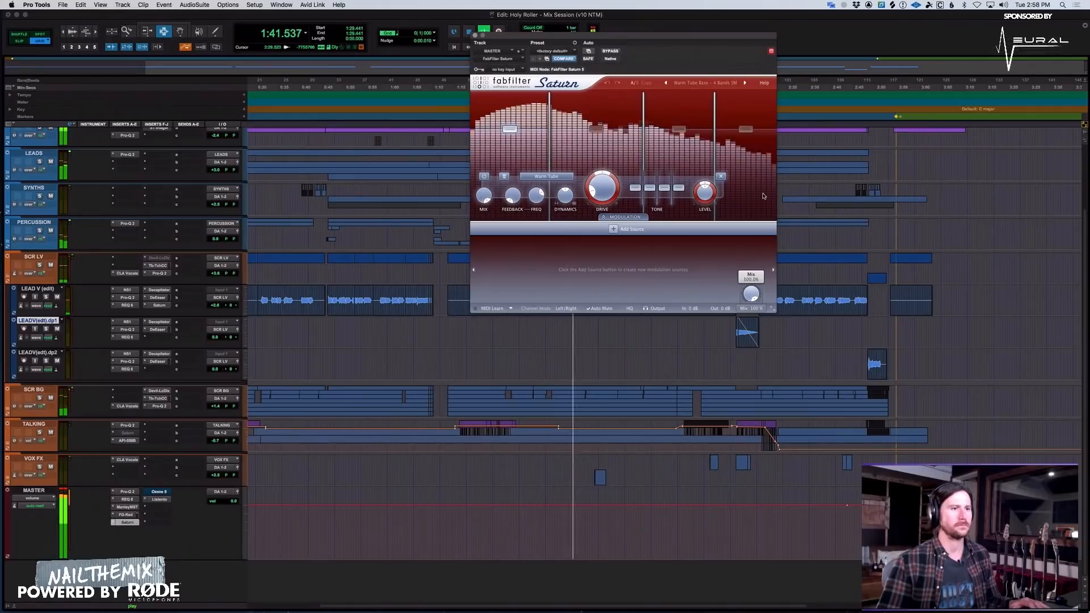
mouse_move(750, 293)
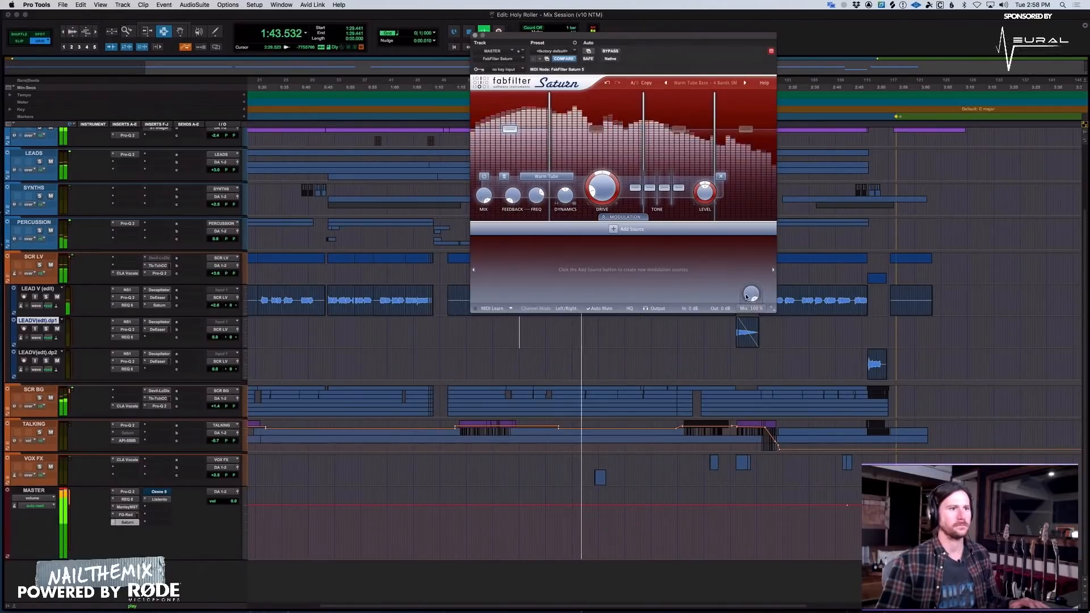
Compare Saturn against bypass during playback, leave it active, and lower its overall mix to about 7%.
left_click(610, 51)
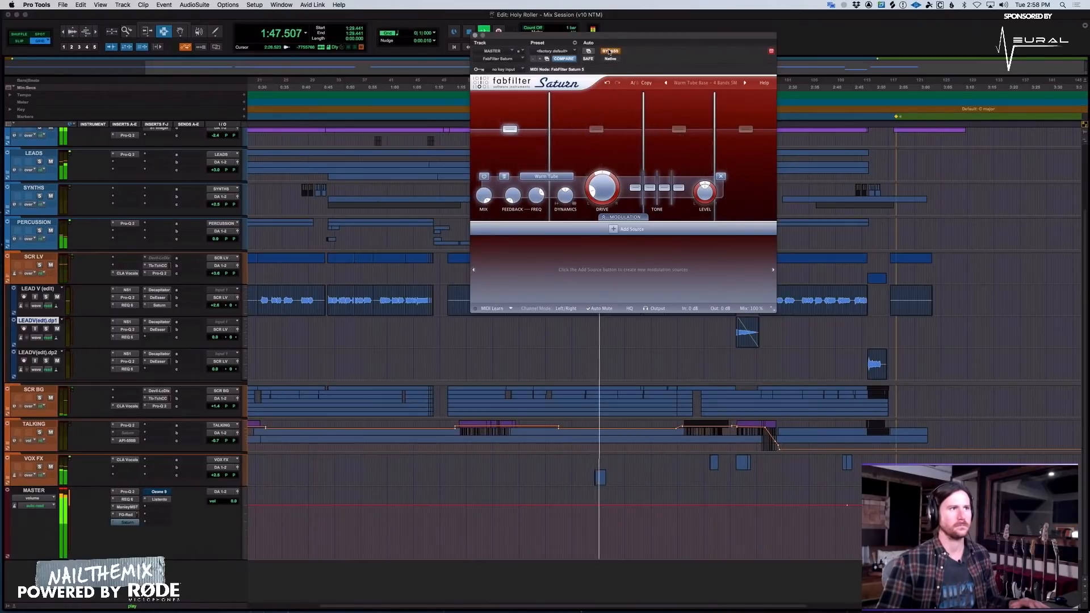
left_click(610, 51)
mouse_move(752, 306)
left_click_drag(751, 307, 748, 329)
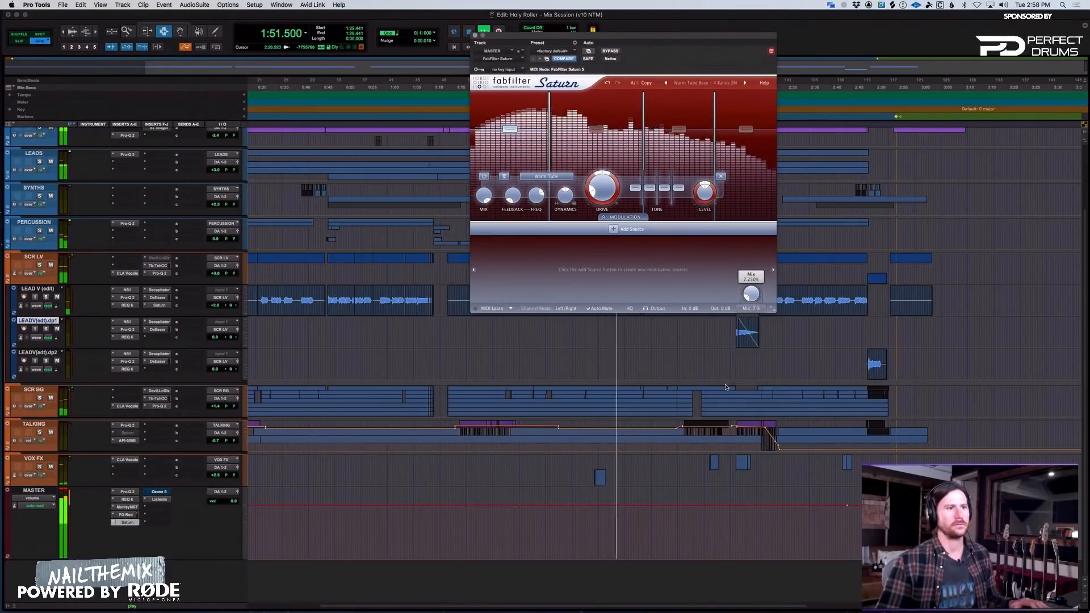
Stop playback, close Saturn, and open Ozone 9 on the MASTER track, taking it out of bypass.
key("space")
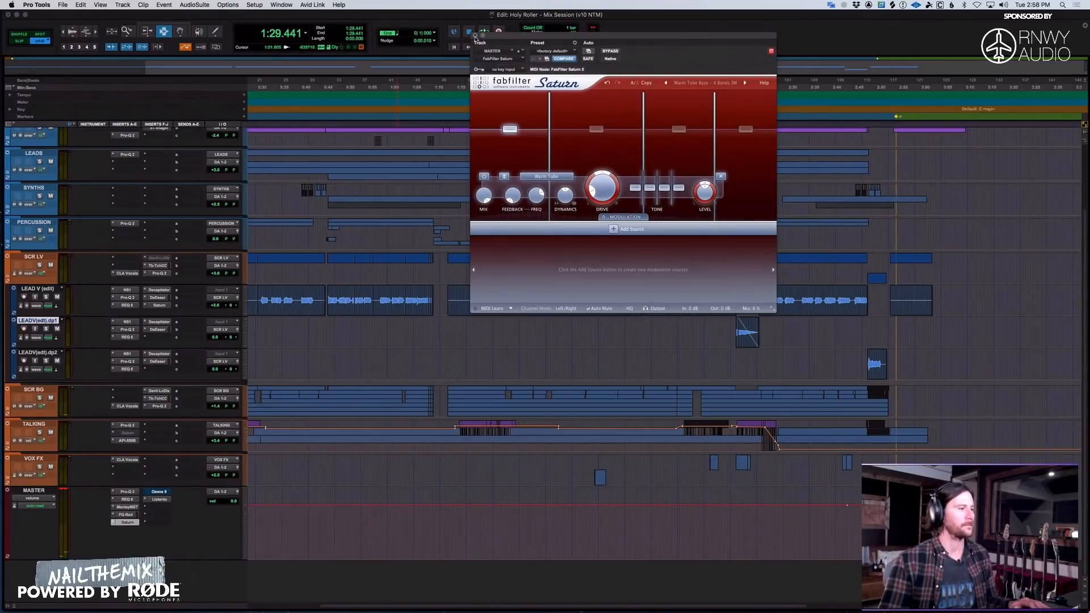
left_click(476, 36)
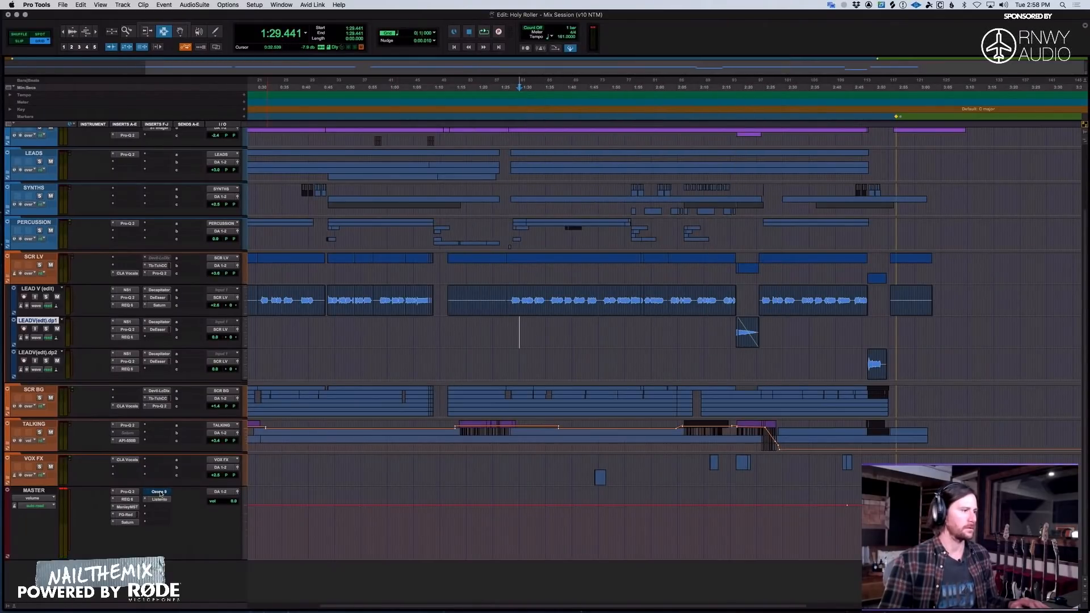
left_click(160, 492)
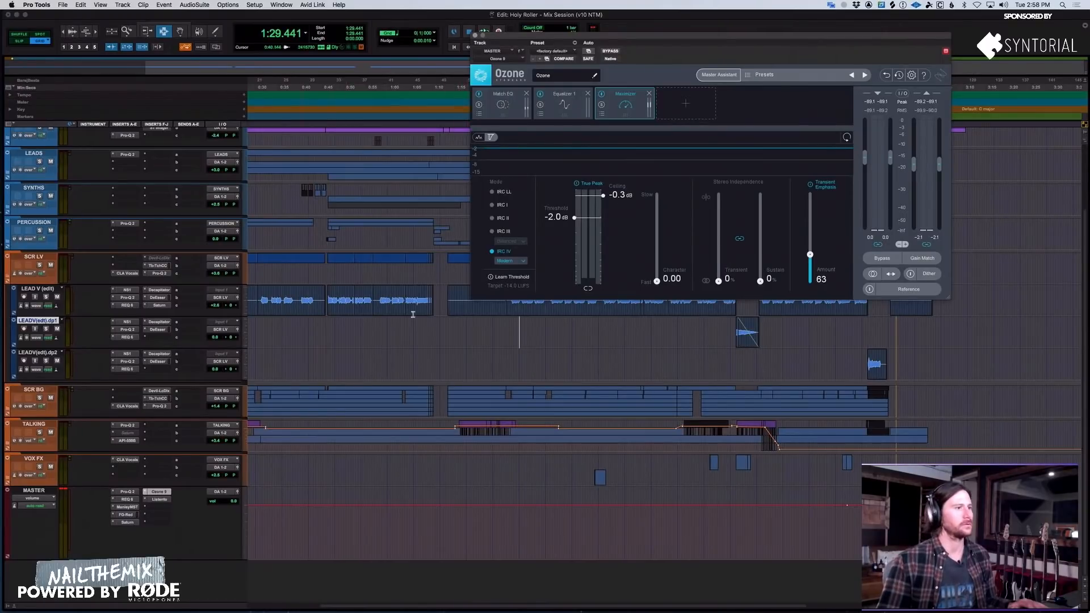
Briefly reopen Saturn on the MASTER track, return to the Ozone 9 window, and reposition it over the timeline.
left_click(524, 351)
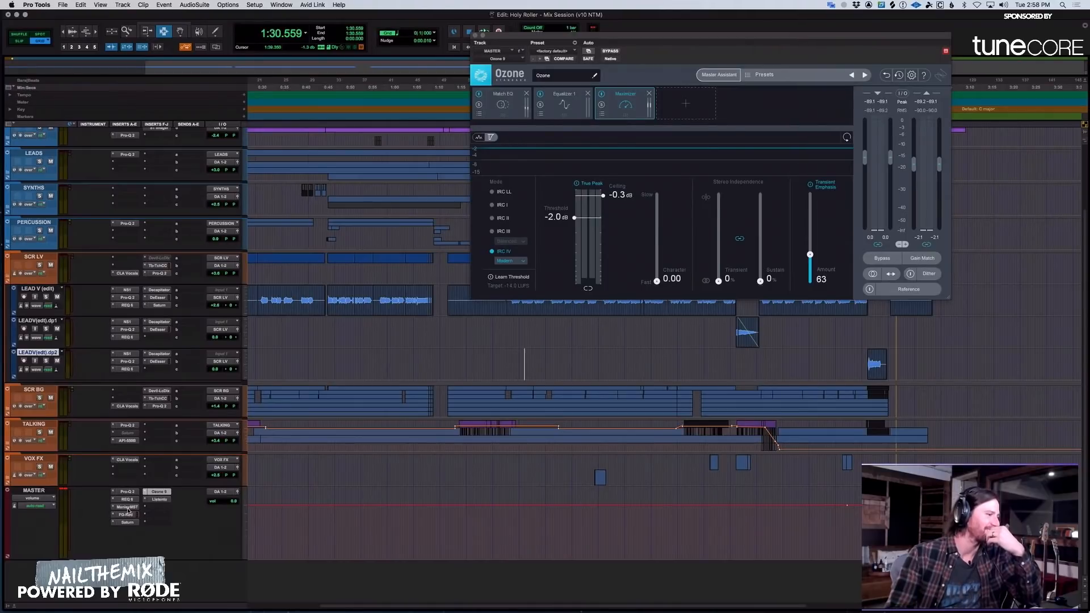
left_click(127, 508)
left_click(129, 523)
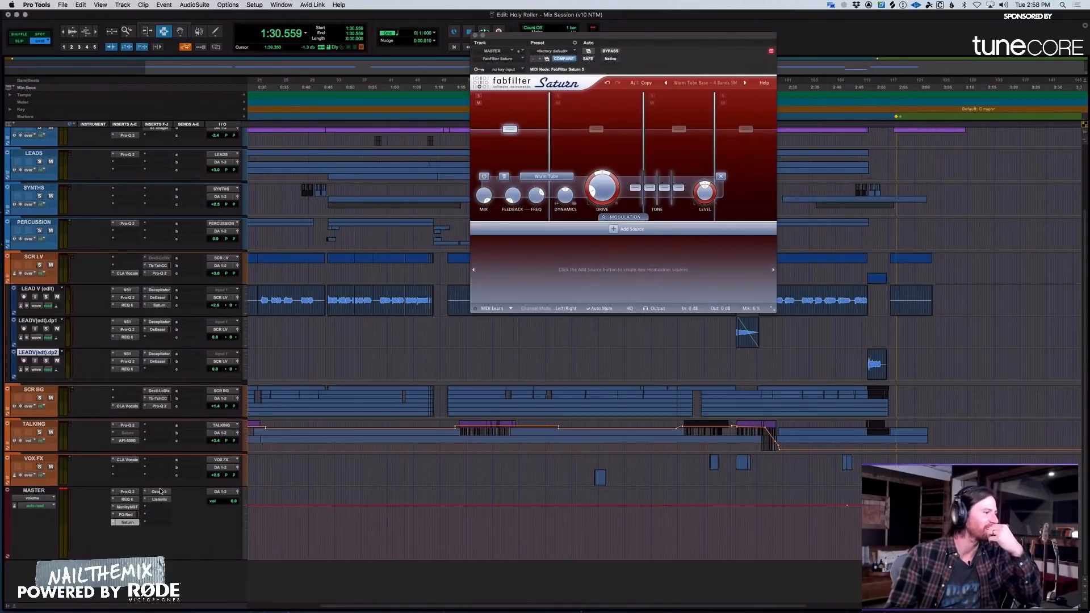
left_click(159, 492)
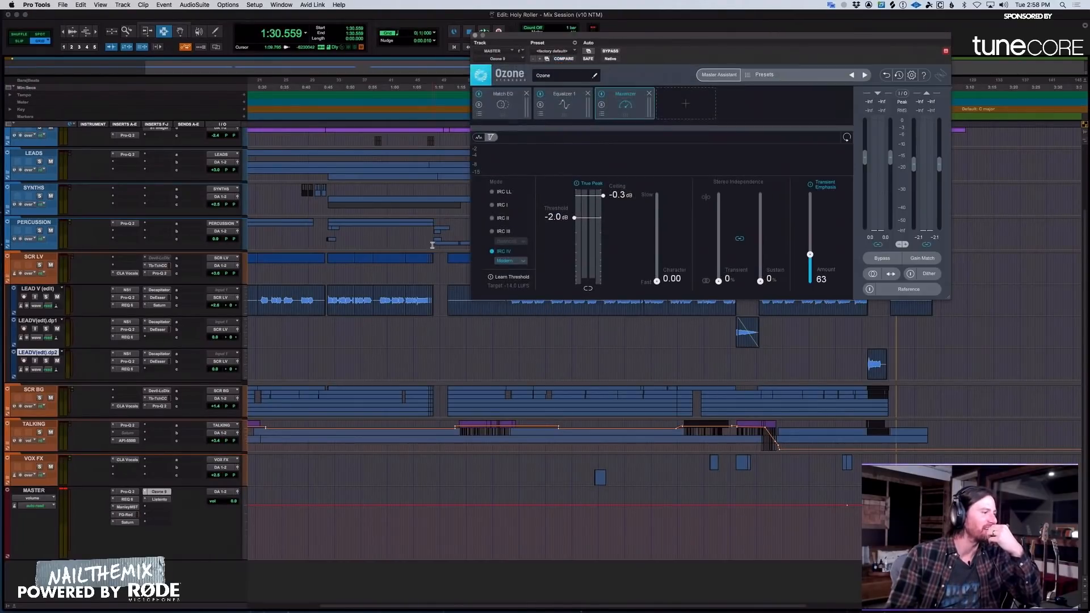
left_click_drag(704, 37, 574, 26)
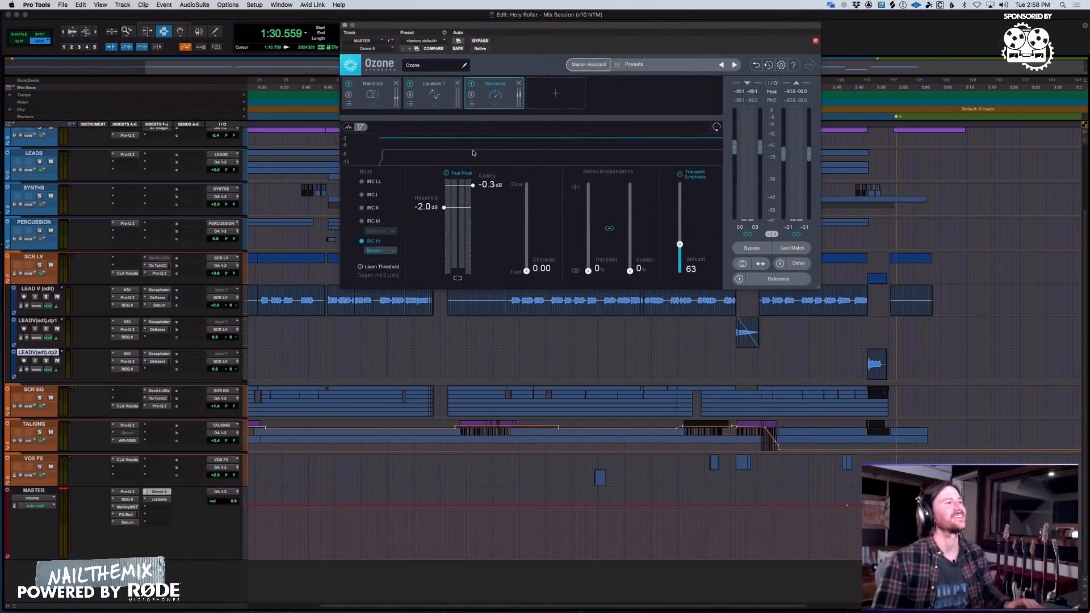
Look through Ozone's Equalizer 1 and Maximizer modules and bring up its Match EQ module.
left_click(418, 104)
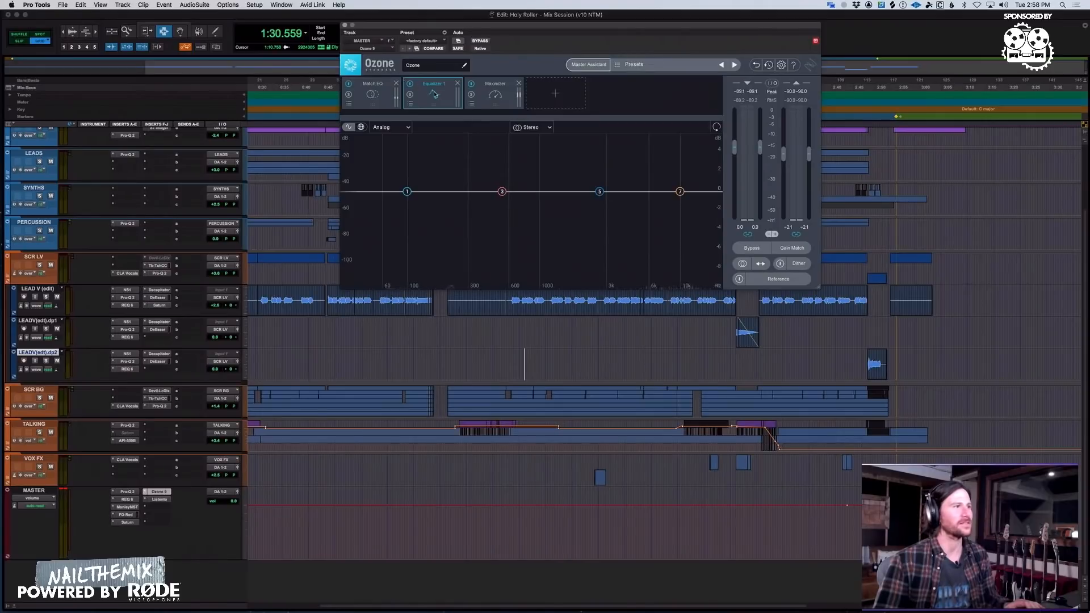
left_click(492, 100)
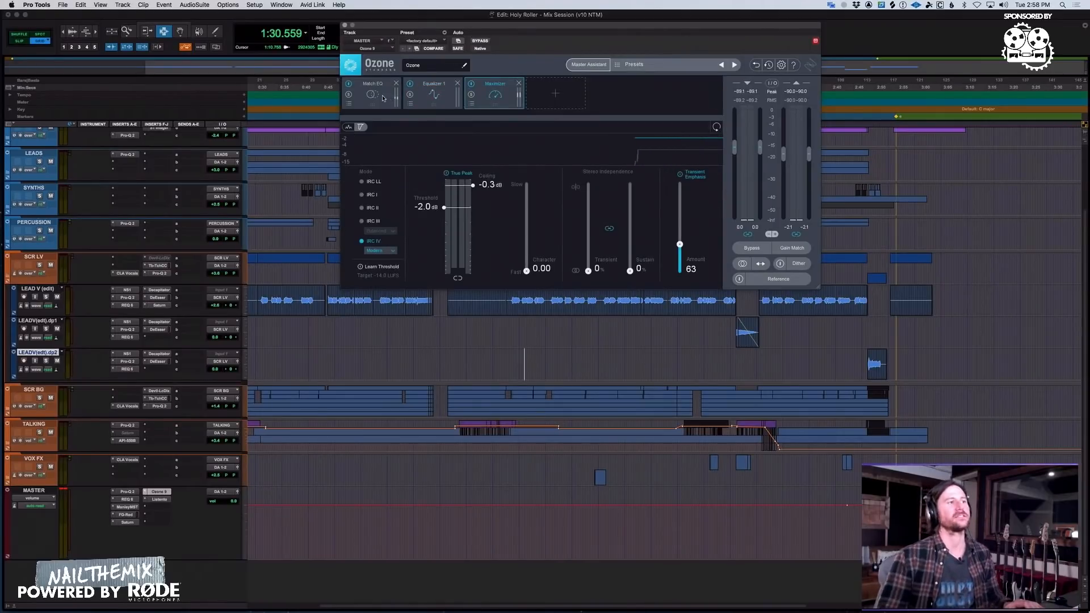
left_click(395, 102)
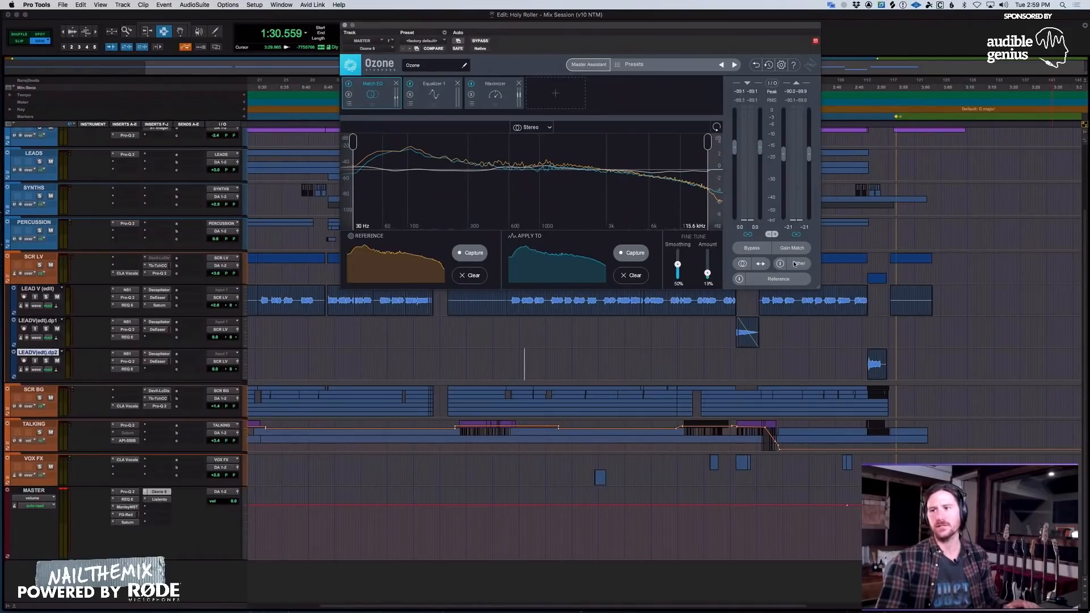
Show the track list and reveal the hidden Architects UK - 06. Royal Beggars reference track below MASTER.
left_click(637, 396)
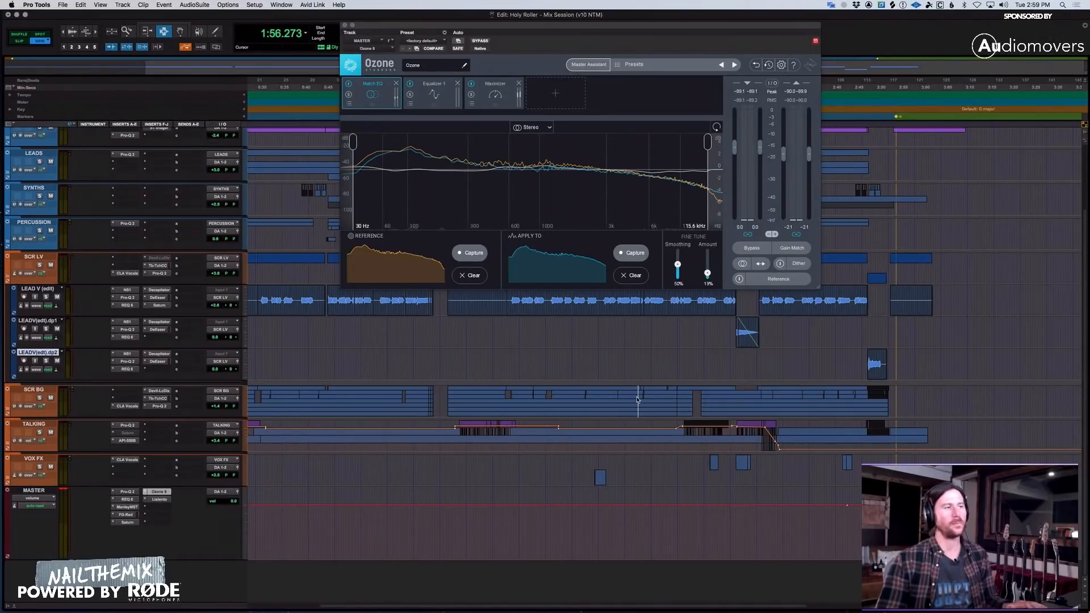
key("super+bracketleft")
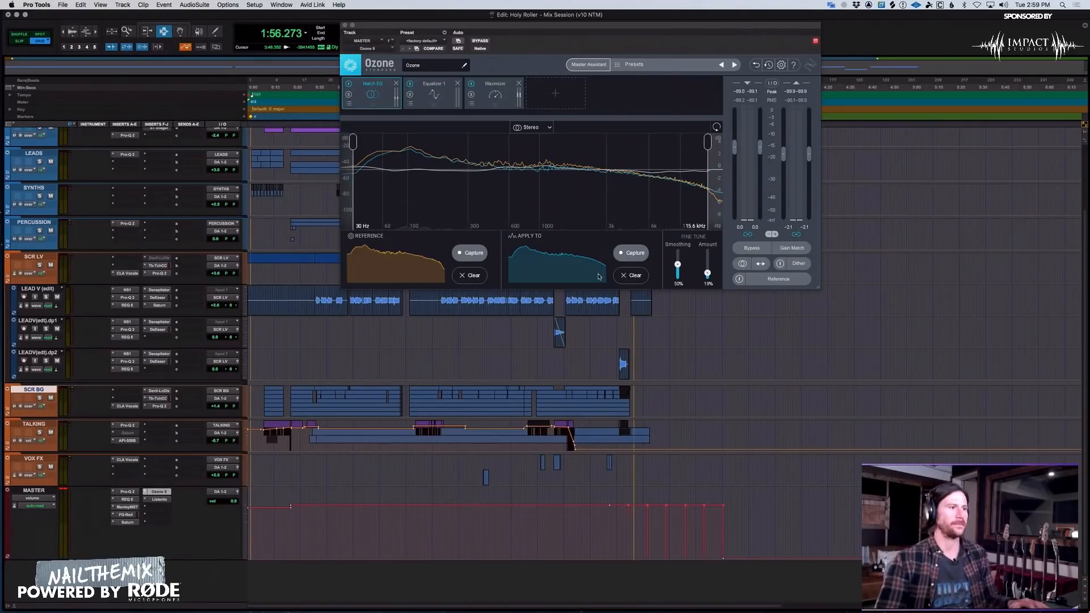
left_click(572, 341)
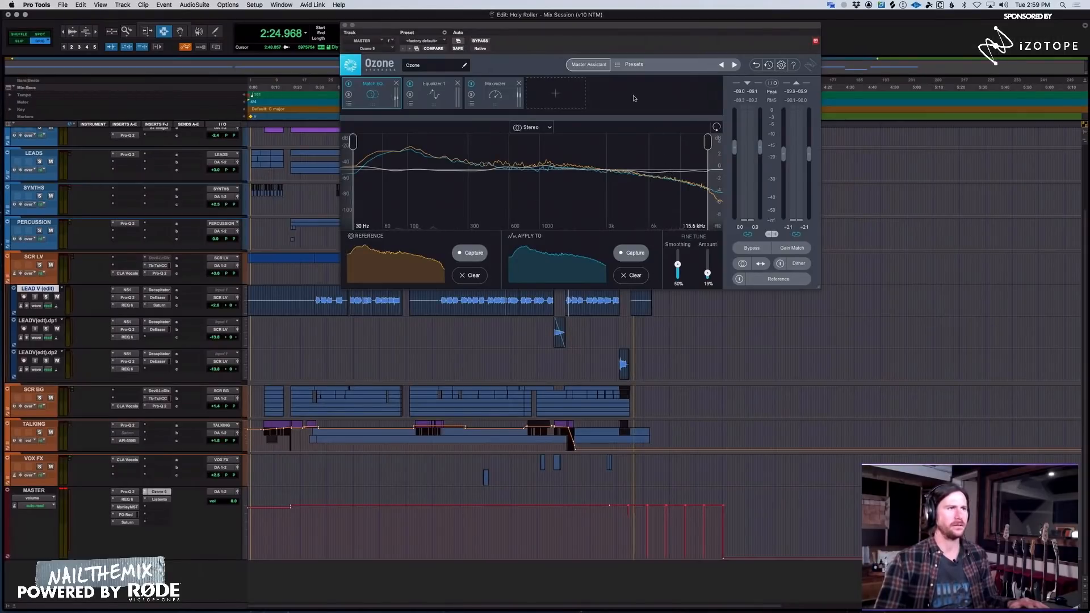
left_click(7, 606)
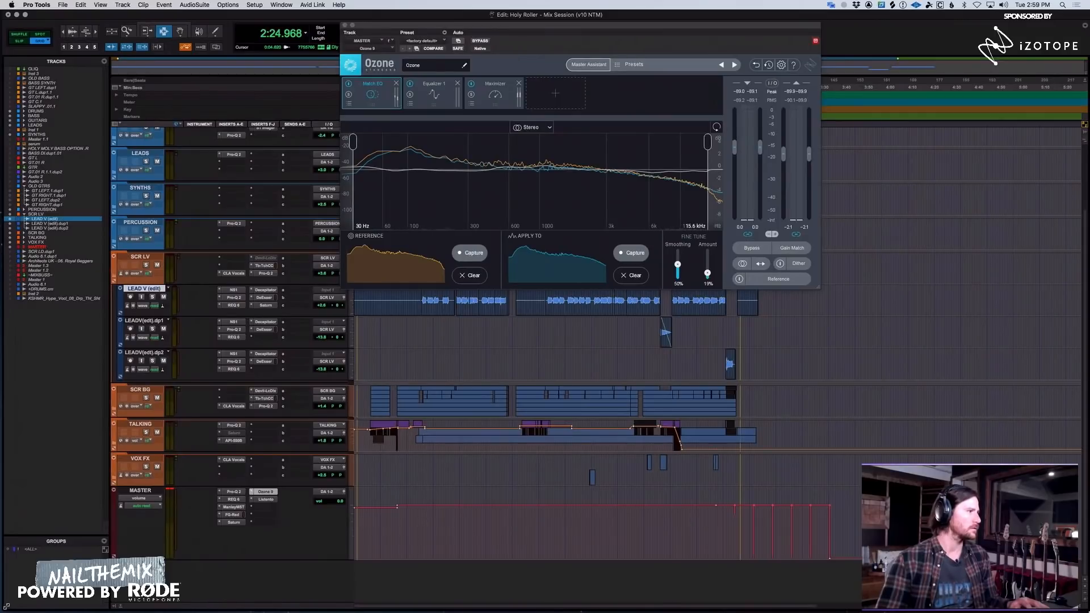
left_click(76, 261)
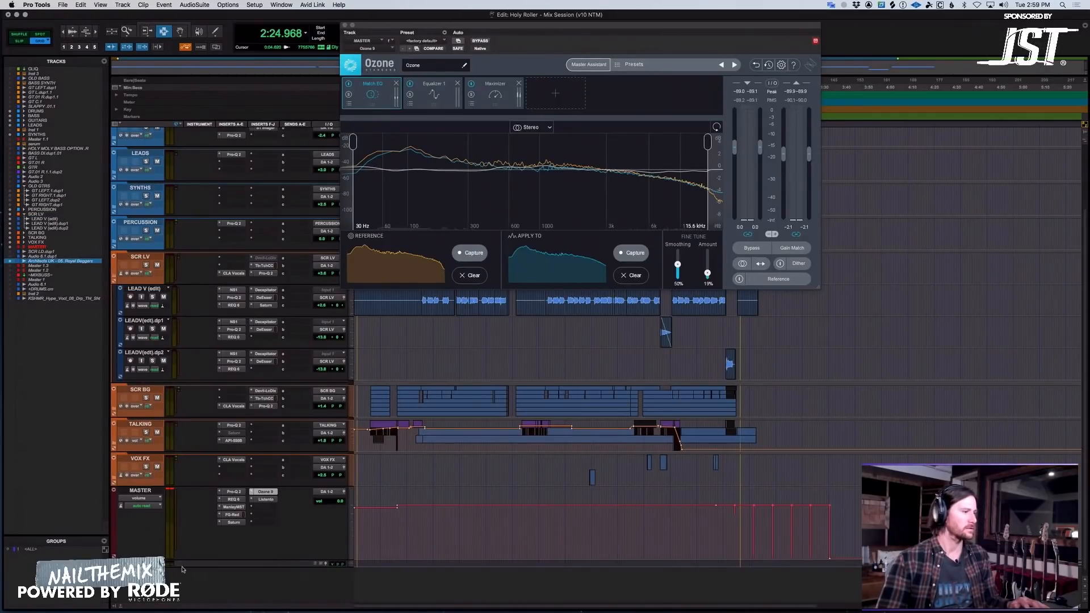
left_click_drag(186, 567, 177, 609)
Make the Royal Beggars reference track active and check its output routing options.
key("t")
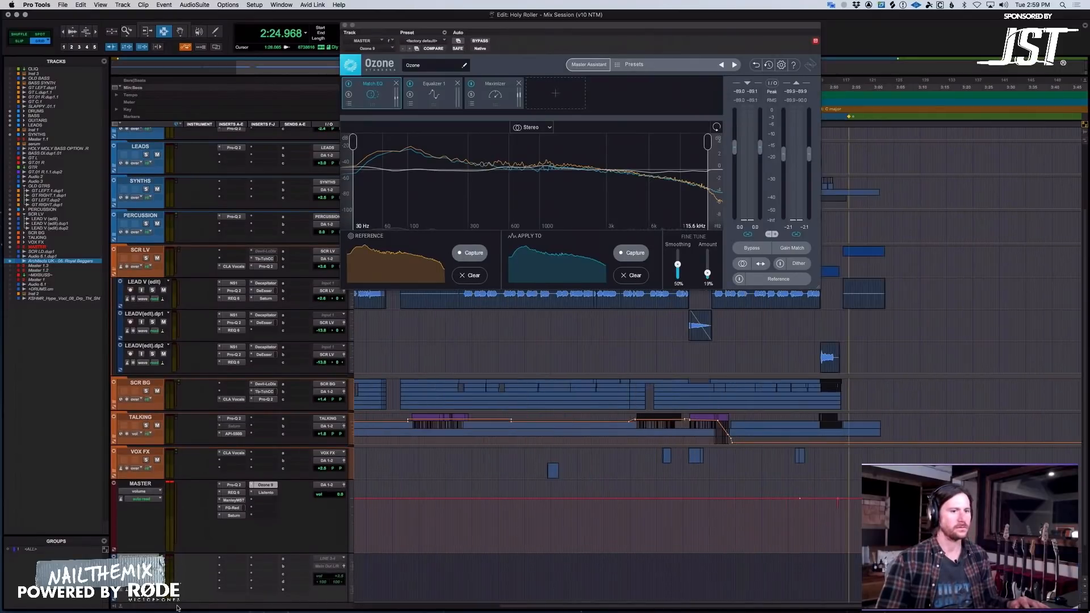
key("r")
key("r")
key("r")
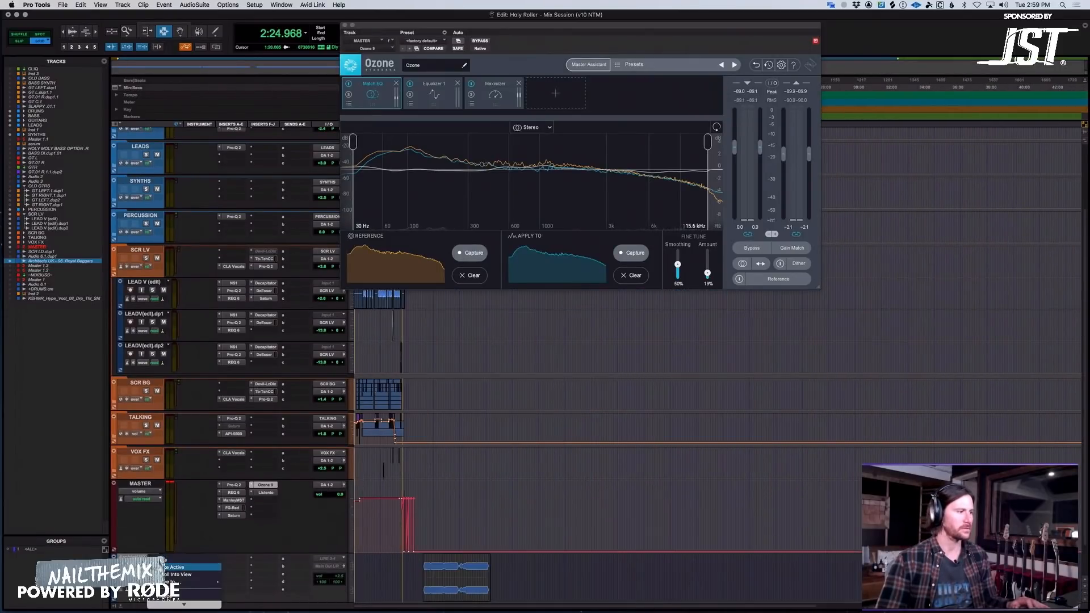
left_click(331, 569)
mouse_move(334, 566)
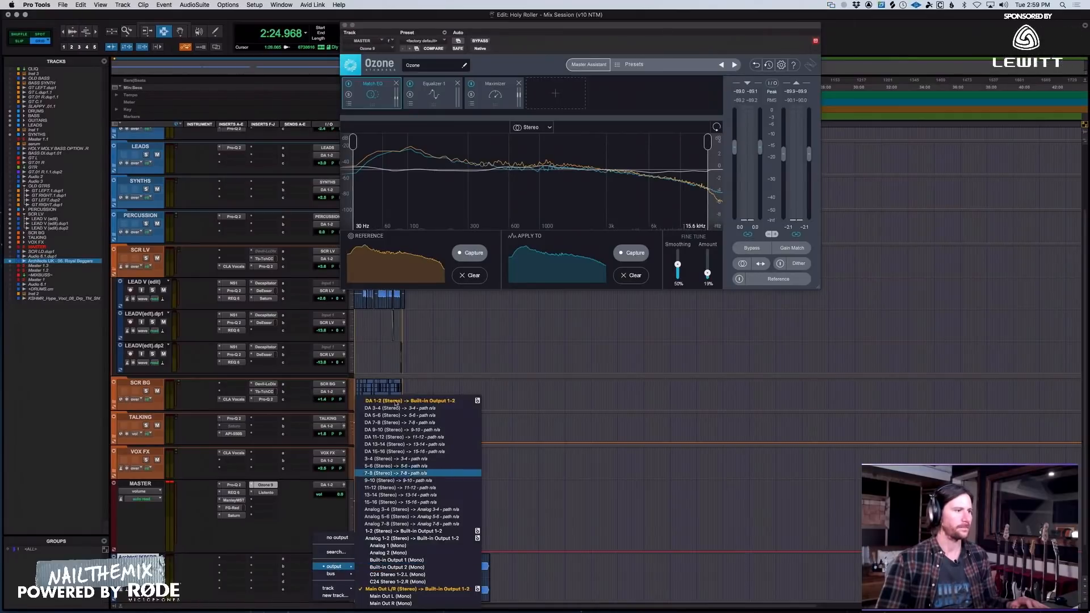
Play the Royal Beggars reference track from about 4:45.
left_click(592, 556)
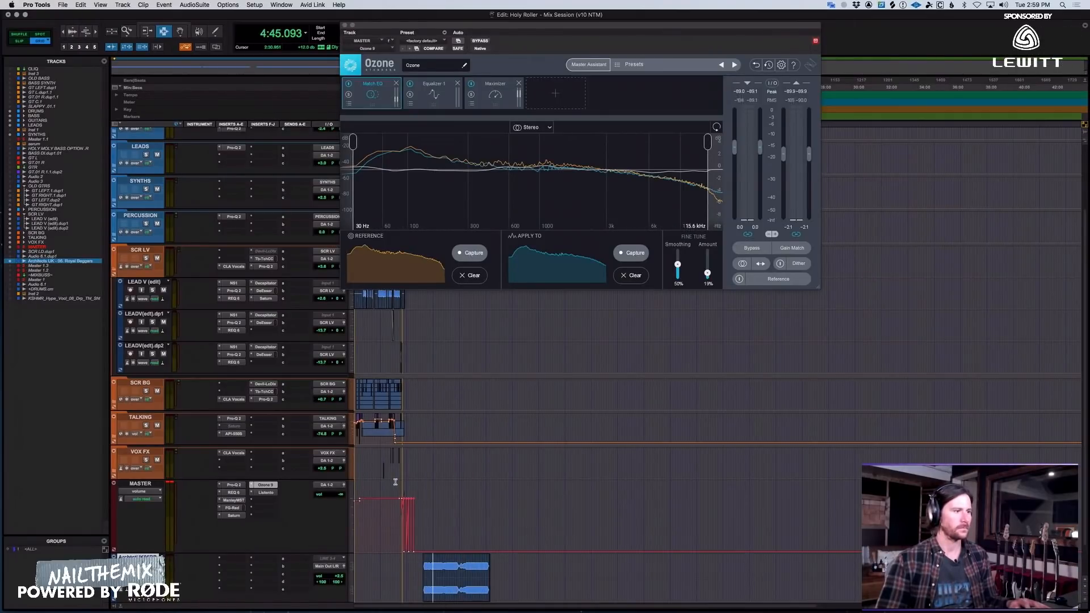
key("space")
key("t")
key("t")
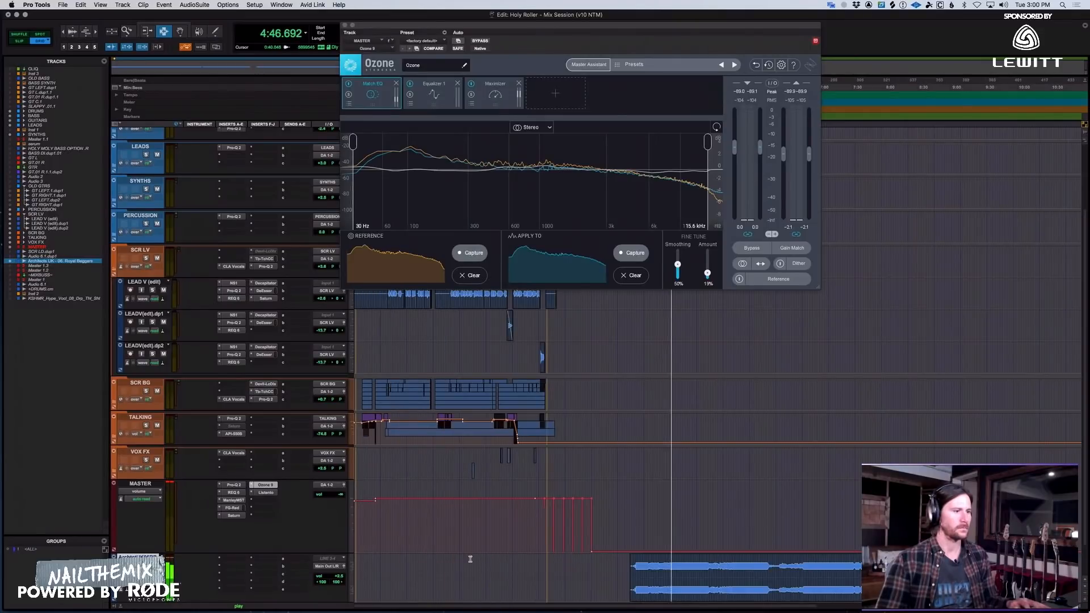
Play the mix from about 2:21 to compare it with the reference, ending with the position at about 2:31.
left_click(510, 494)
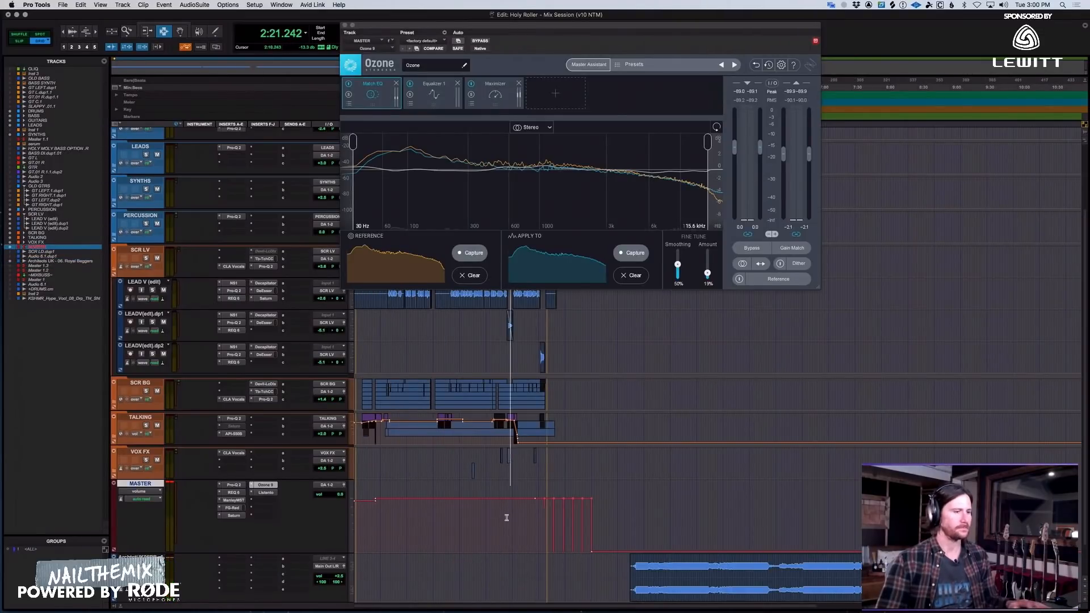
key("space")
key("space")
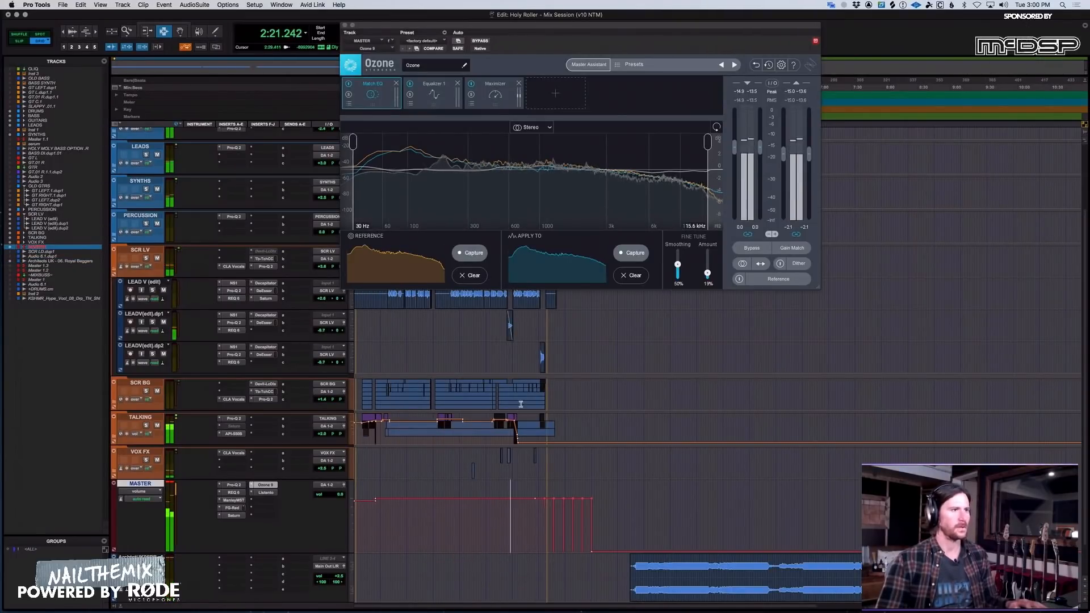
left_click(521, 404)
key("space")
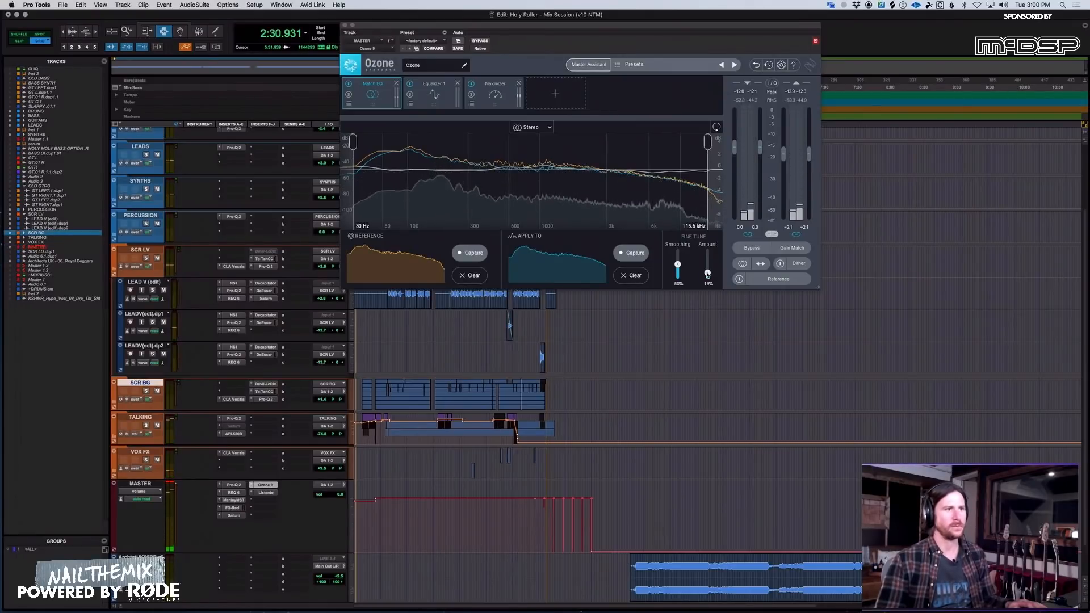
Set the Match EQ amount to 13% and its upper frequency limit to 15.3 kHz, keeping the lower limit at 30 Hz.
mouse_move(708, 274)
left_mouse_down()
mouse_move(707, 262)
mouse_move(707, 272)
left_mouse_up()
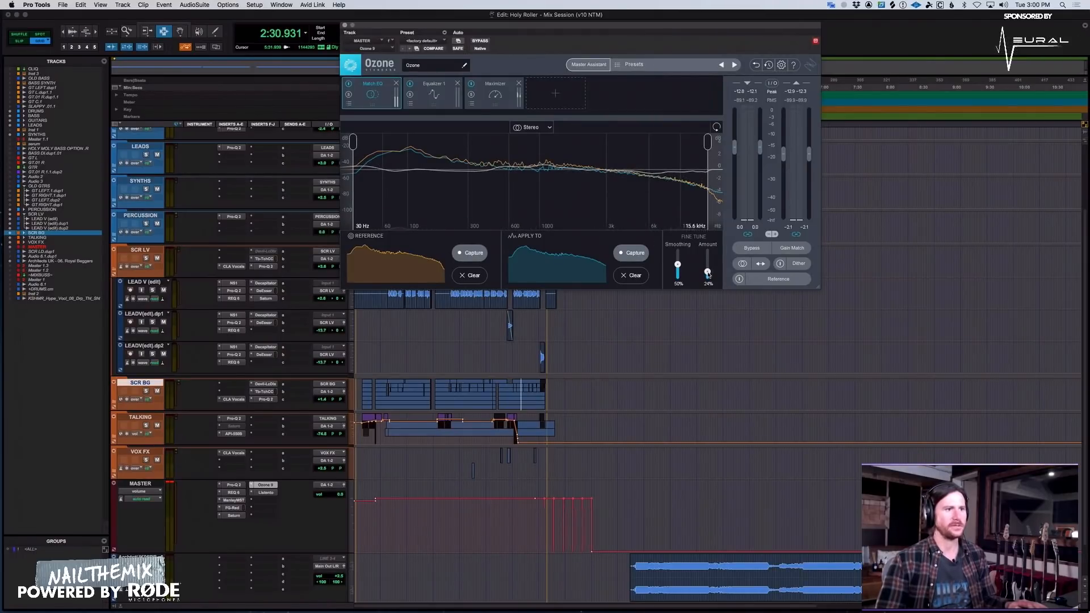
left_click_drag(708, 272, 708, 278)
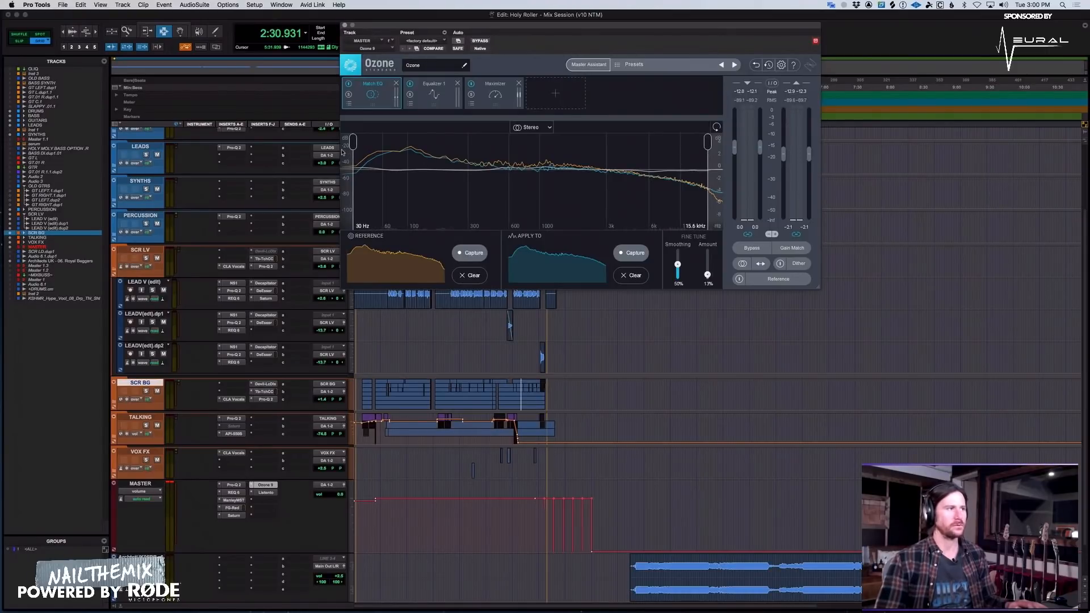
left_click_drag(322, 145, 354, 143)
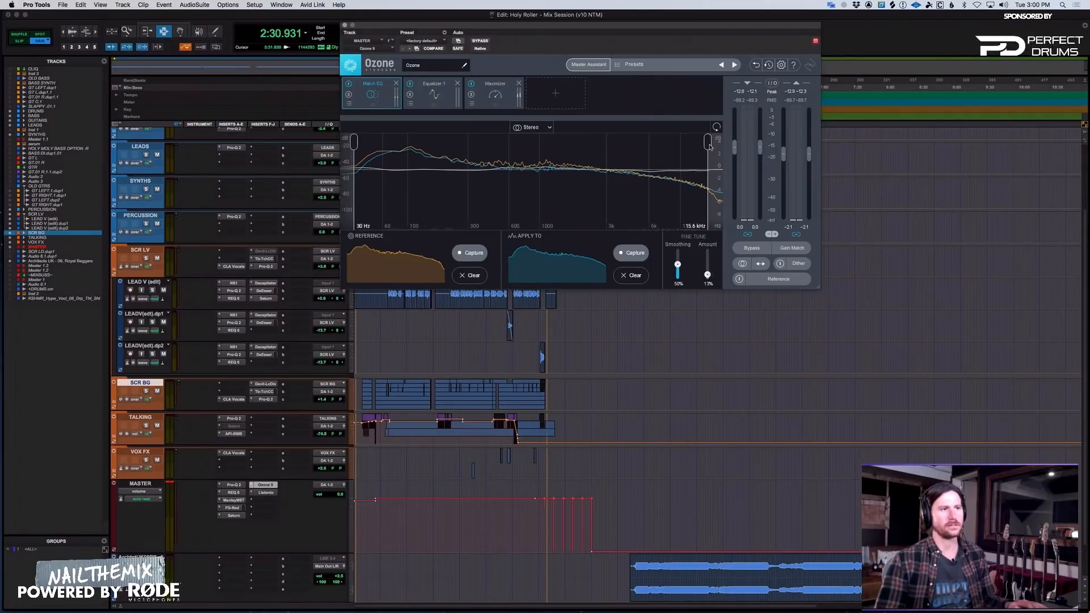
mouse_move(708, 149)
left_mouse_down()
mouse_move(670, 141)
mouse_move(781, 143)
mouse_move(709, 146)
left_mouse_up()
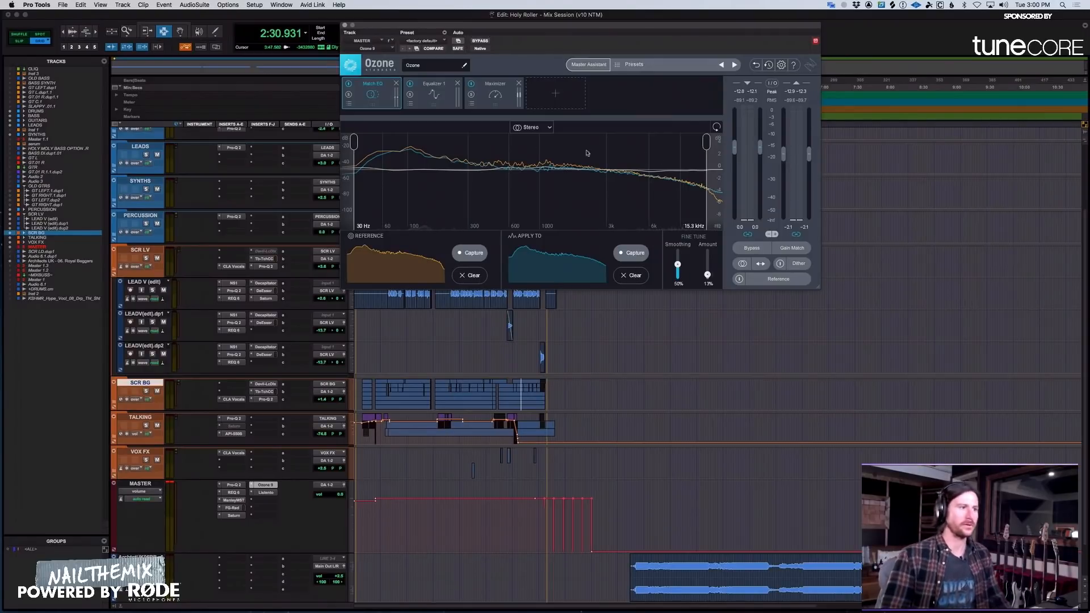
Open Ozone's Maximizer module, review the IRC IV style options, and keep Modern selected.
left_click(496, 92)
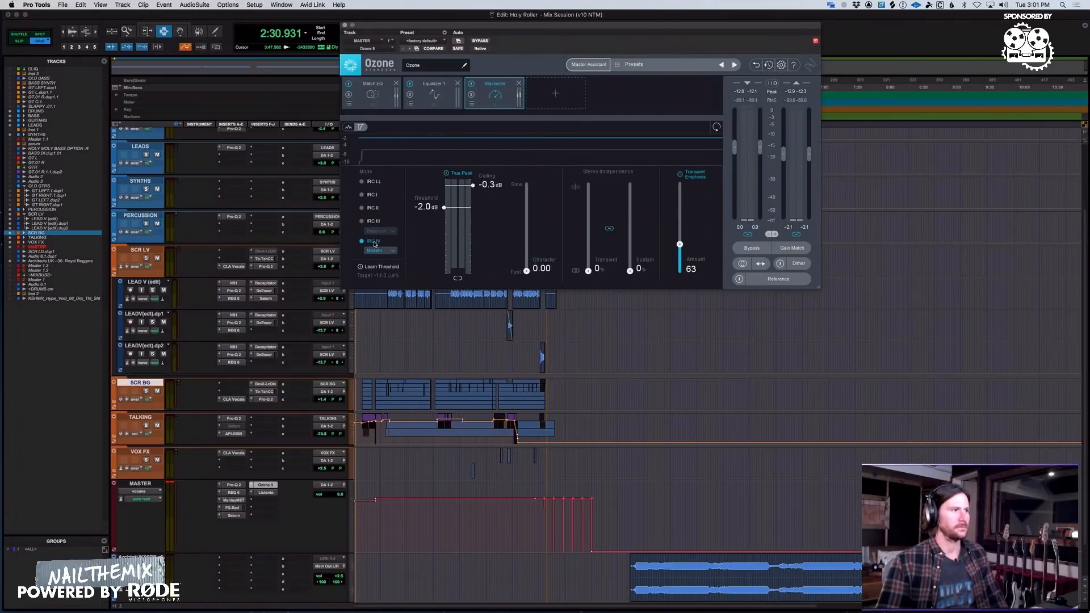
left_click(386, 251)
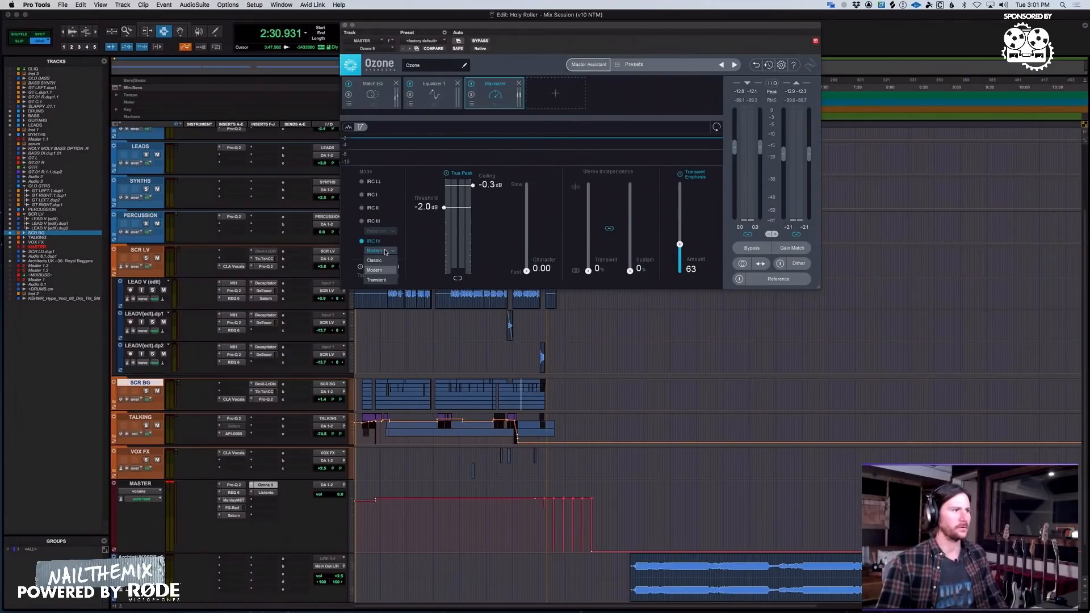
left_click(382, 271)
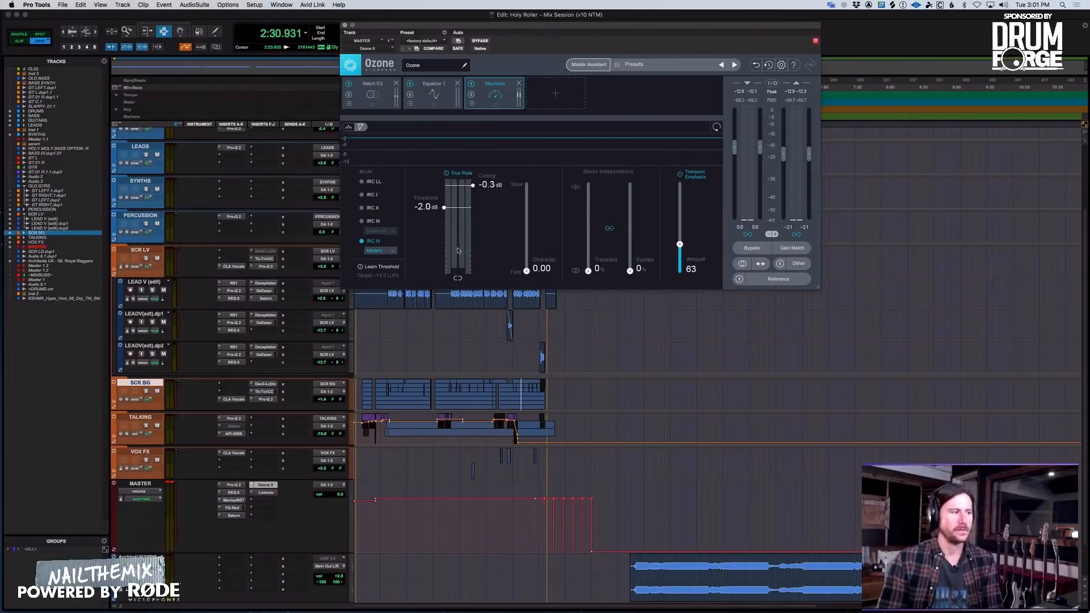
Search for "nugen" and insert NUGEN MasterCheck (stereo) below Listento on the MASTER track.
left_click(269, 500)
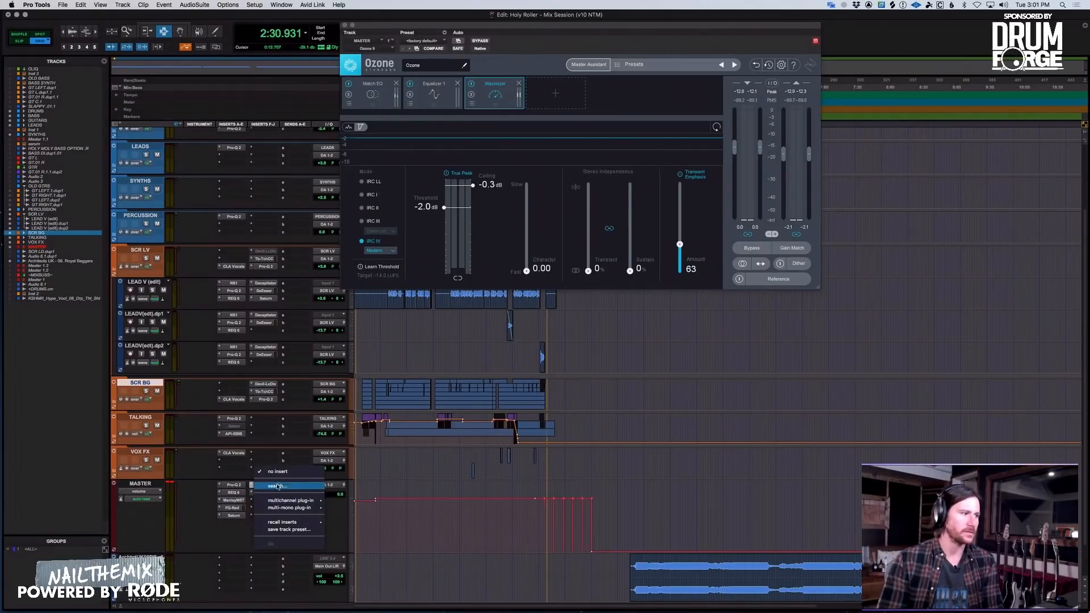
left_click(262, 483)
left_click(264, 503)
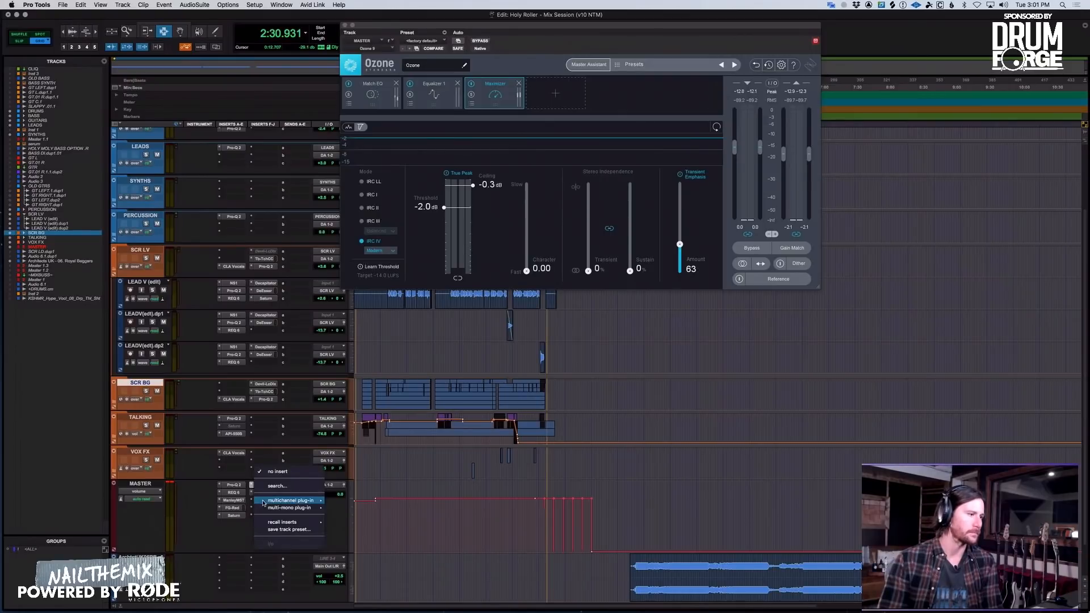
type("nugen")
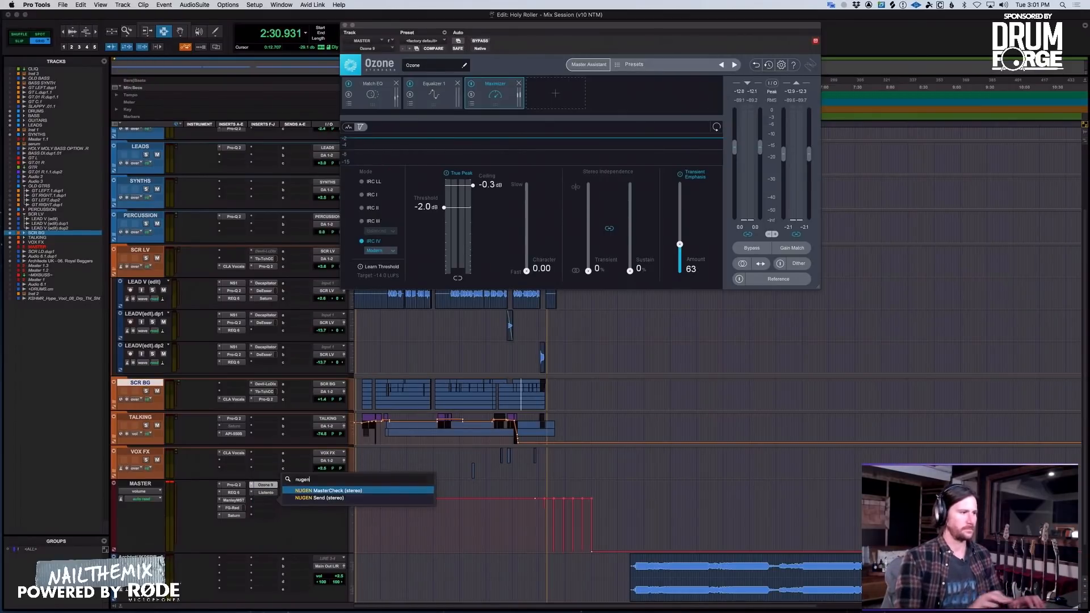
key("Return")
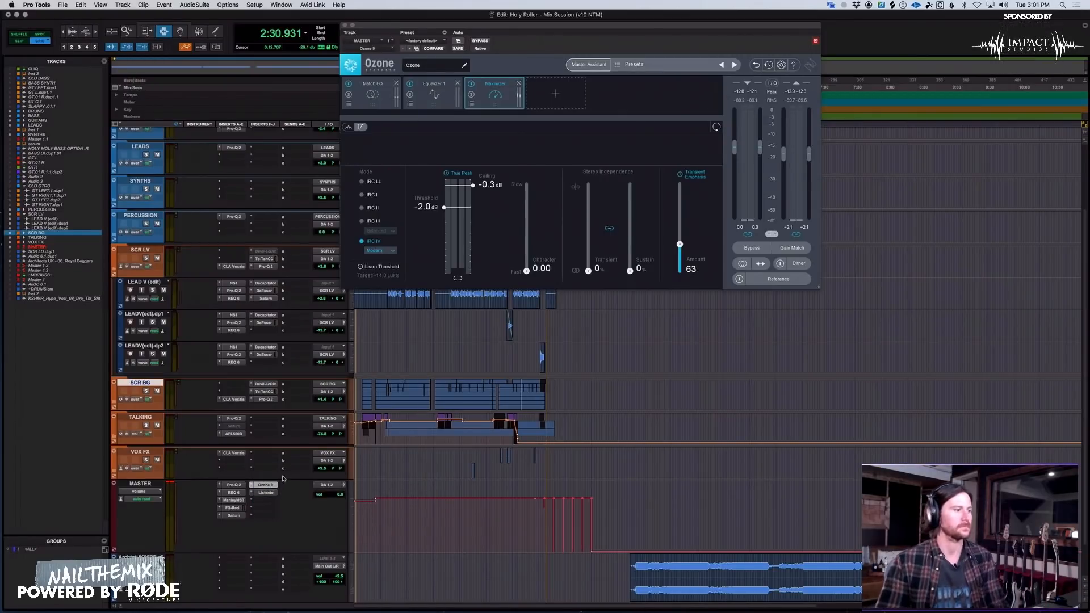
left_click_drag(470, 24, 713, 45)
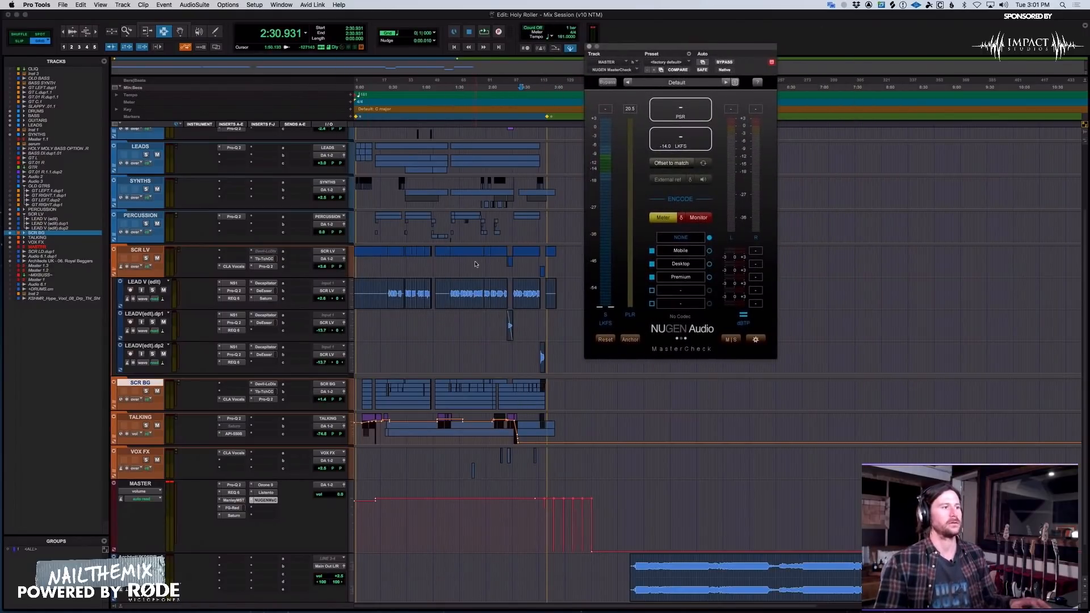
Play the mix from about 1:50 to about 1:58 and check its loudness in MasterCheck.
left_click(476, 261)
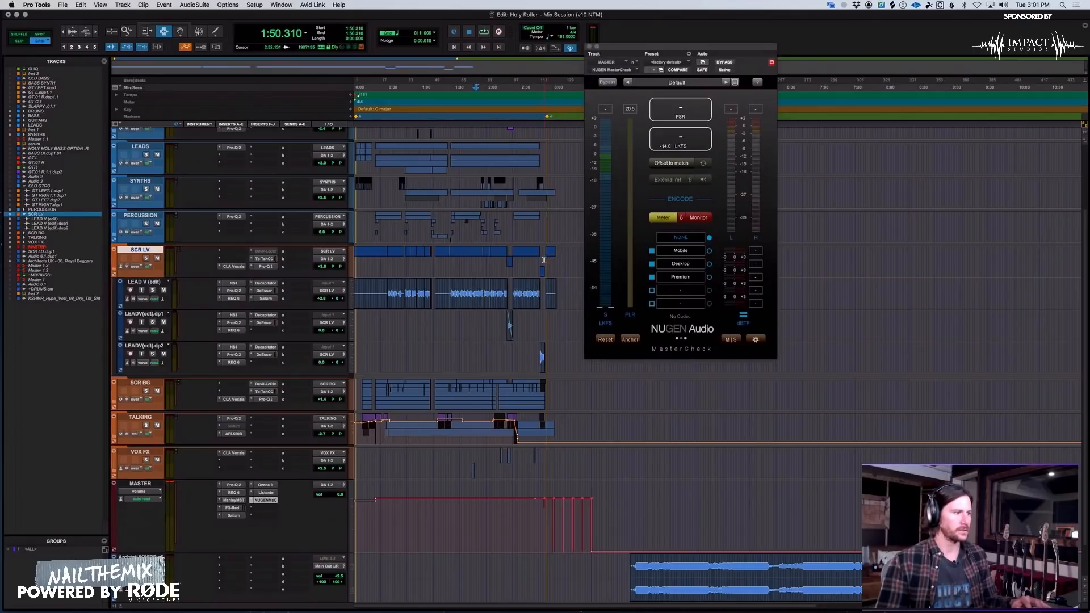
key("super+bracketright")
key("space")
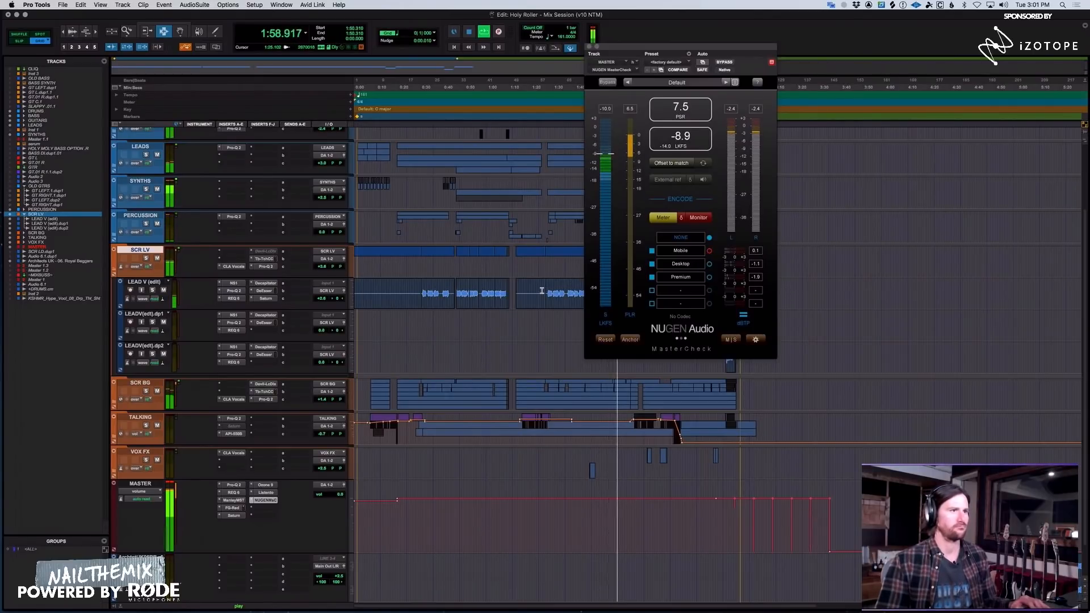
key("space")
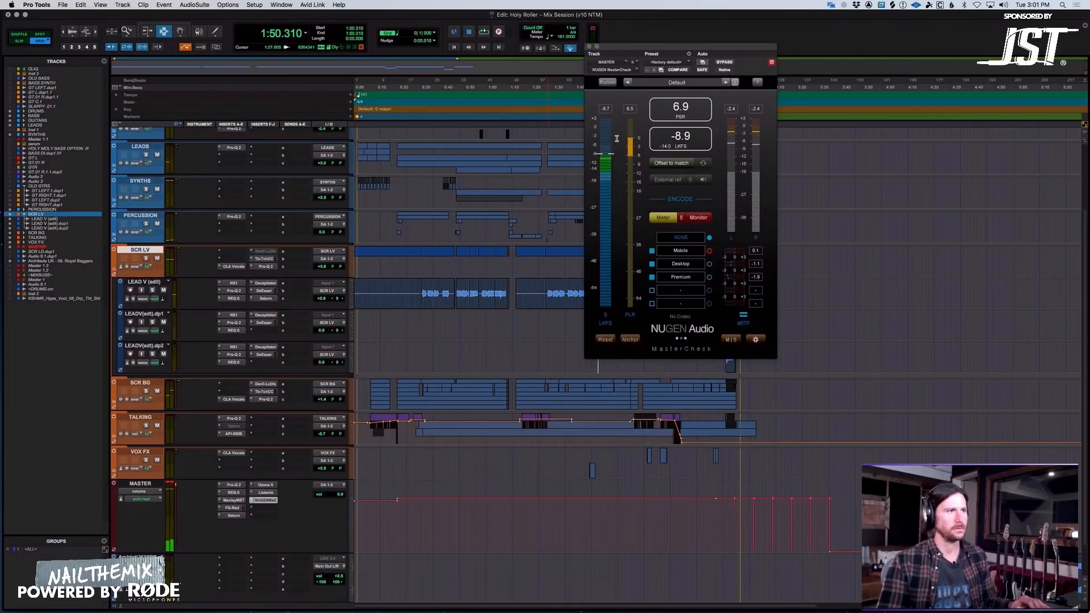
Switch from MasterCheck to Ozone 9's Maximizer for review, and make the MasterCheck insert on the MASTER track inactive.
left_click(262, 486)
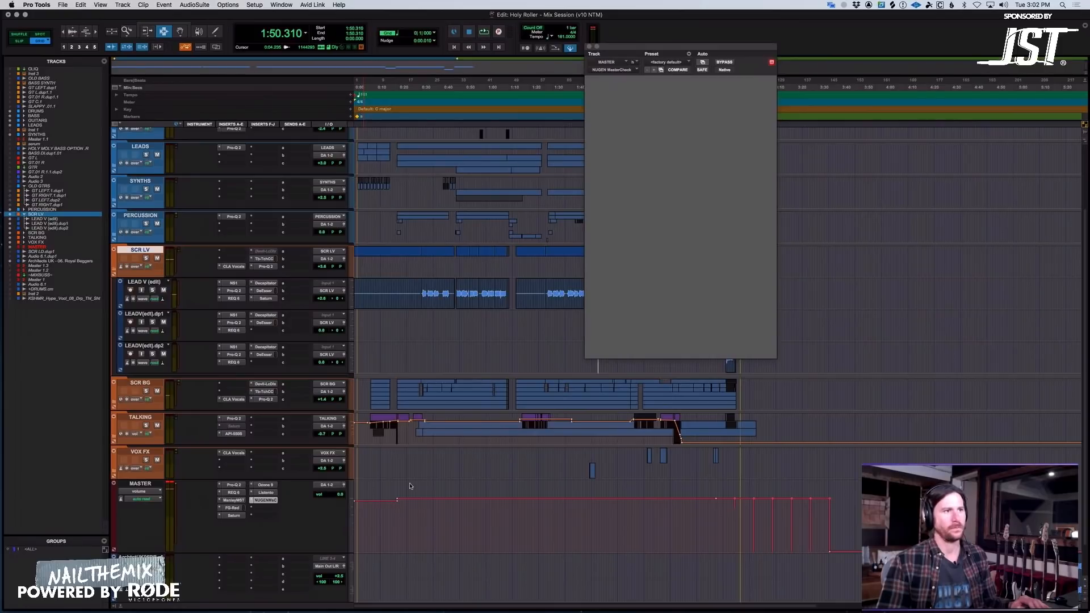
left_click(589, 47)
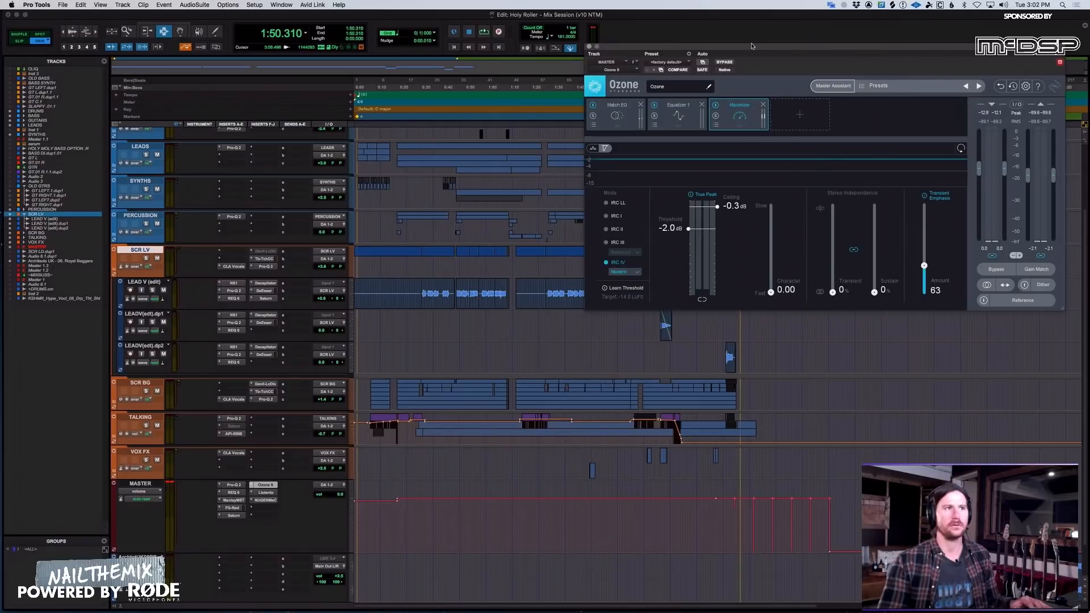
left_click_drag(753, 48, 461, 23)
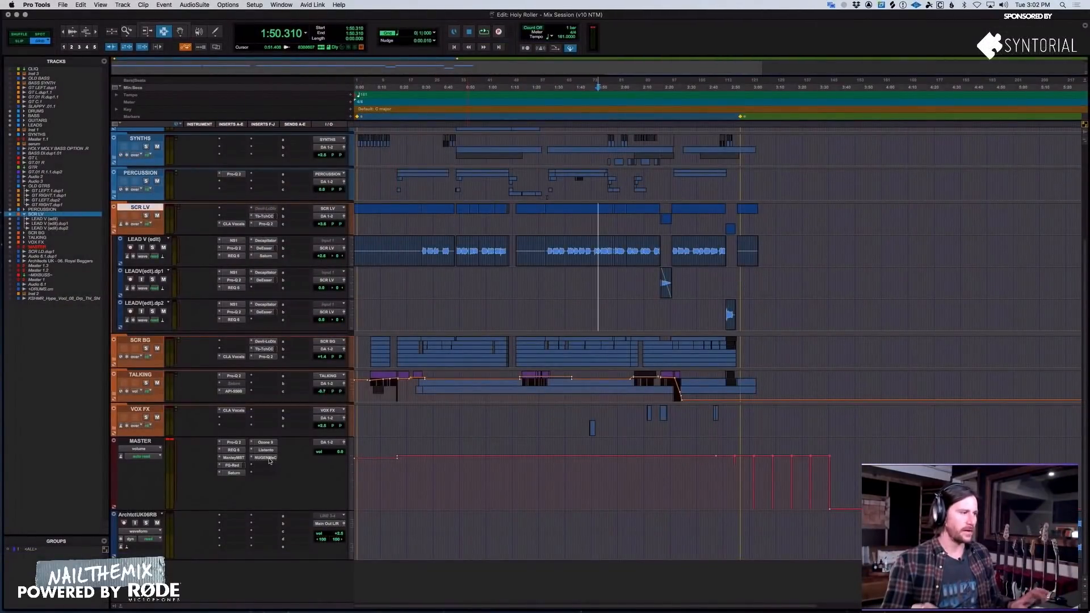
left_click(272, 459, "ctrl+super")
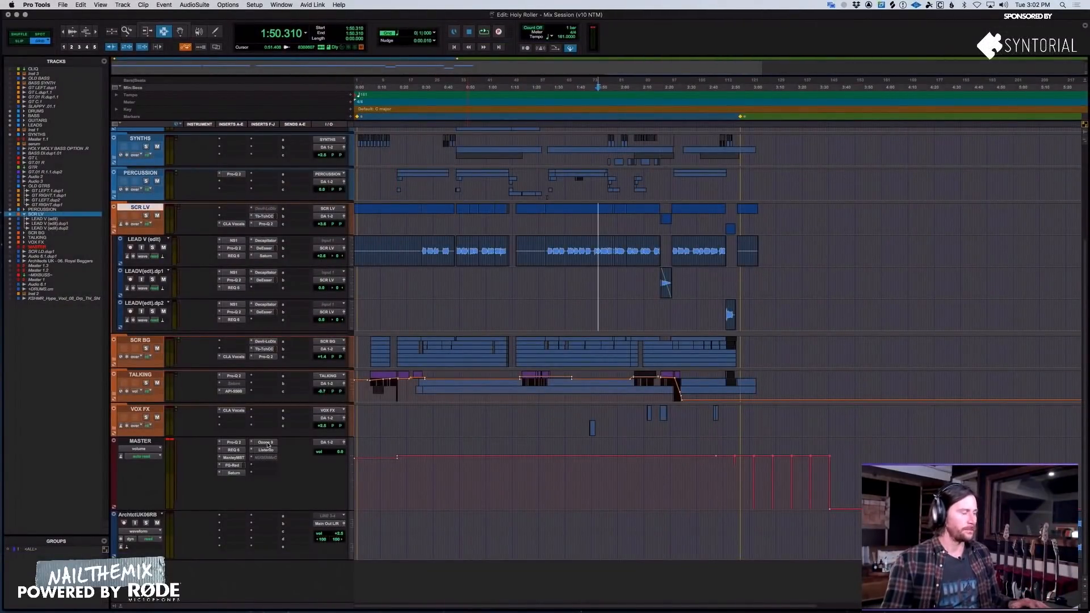
Reopen Ozone 9 and play the mix from about 2:12, switching the Maximizer's Transient Emphasis off and back on to compare.
left_click(265, 442)
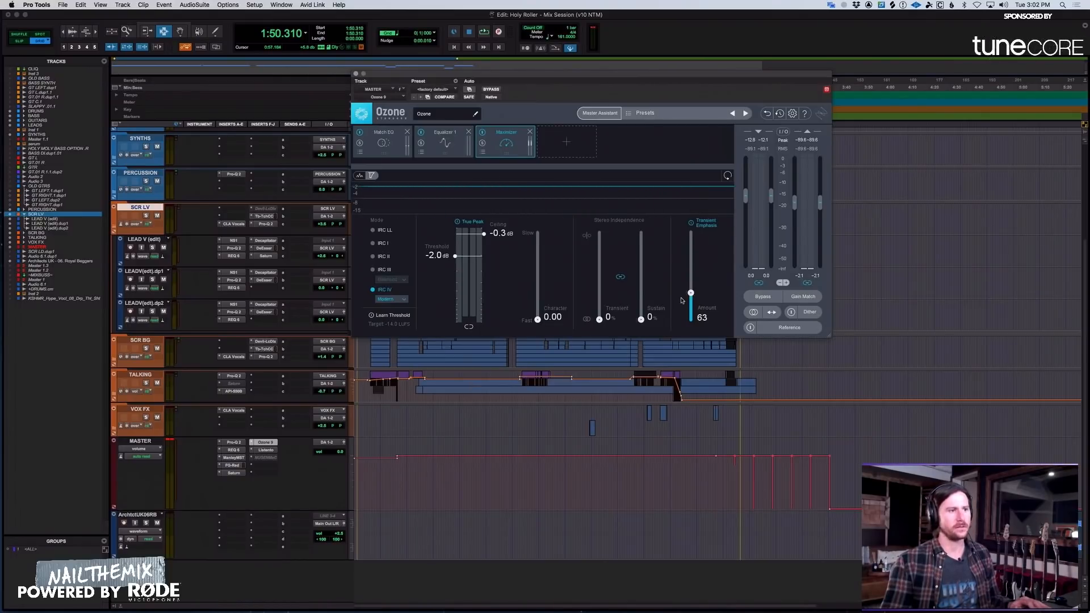
left_click(637, 353)
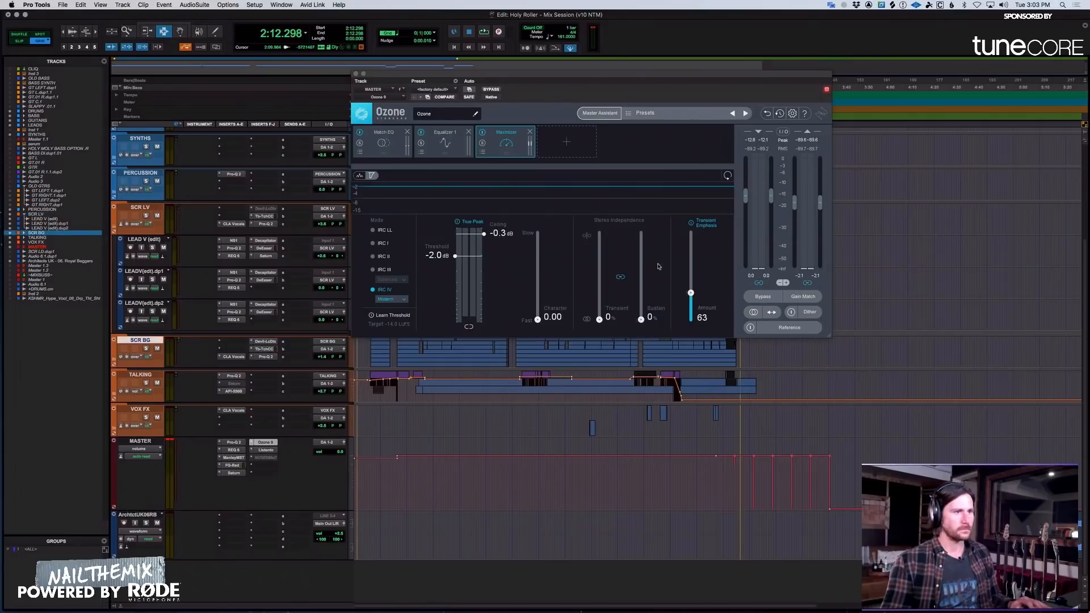
key("space")
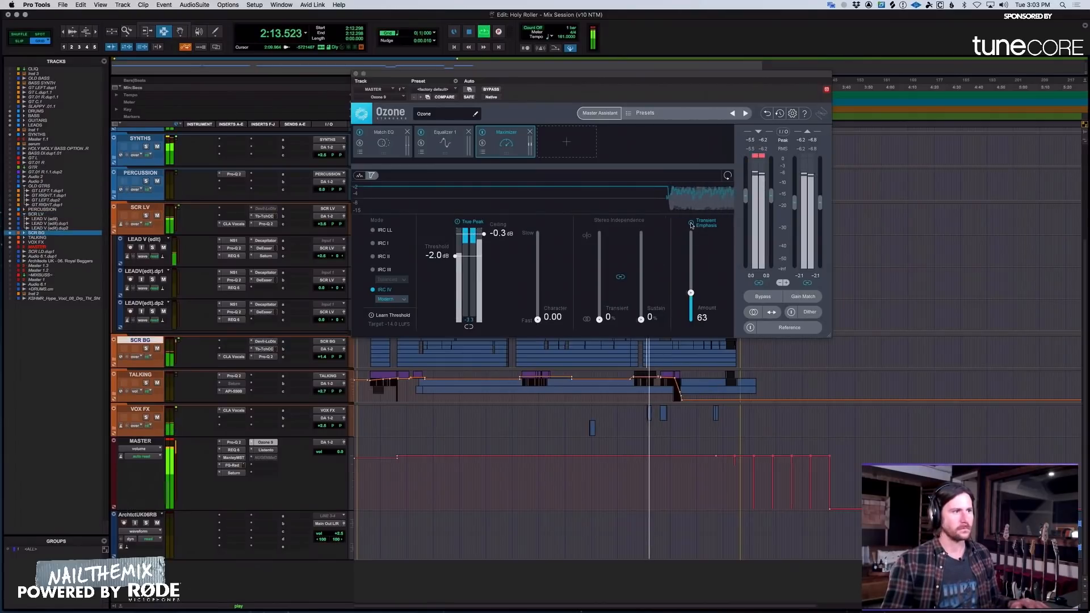
key("space")
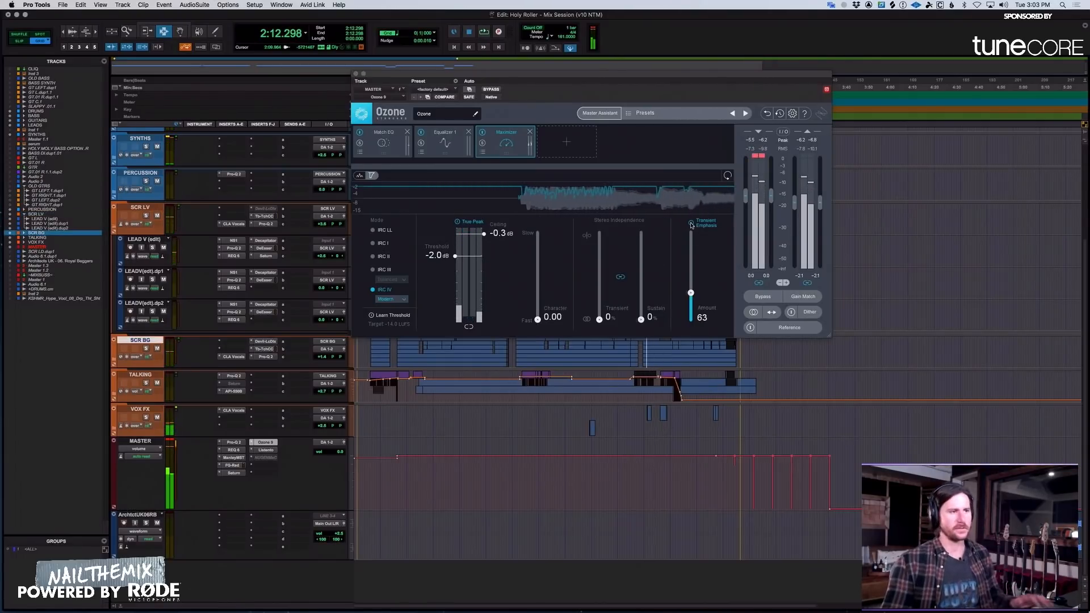
key("space")
left_click(692, 225)
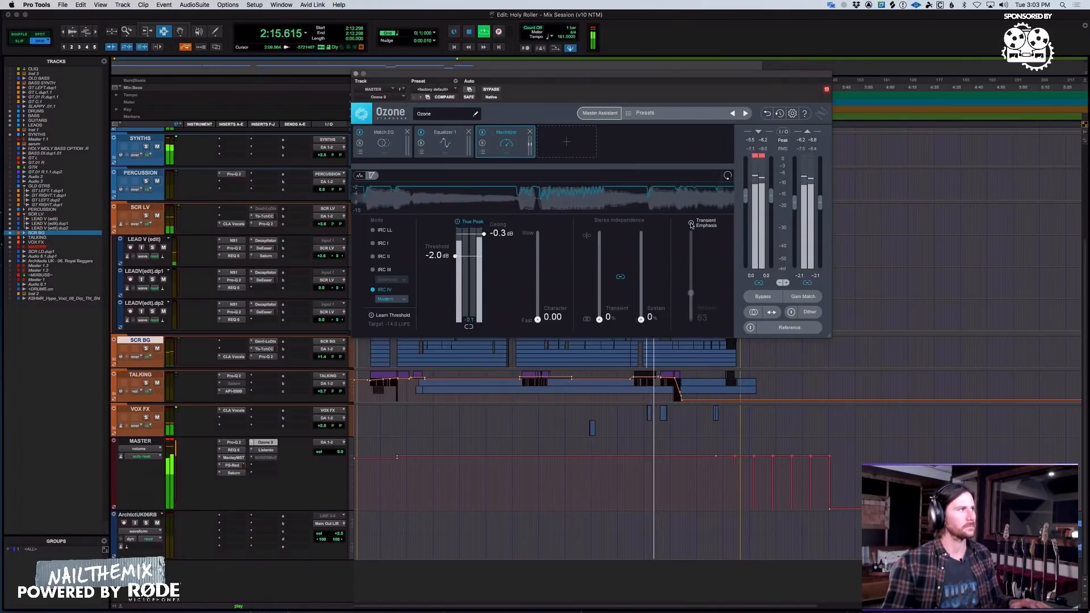
left_click(691, 224)
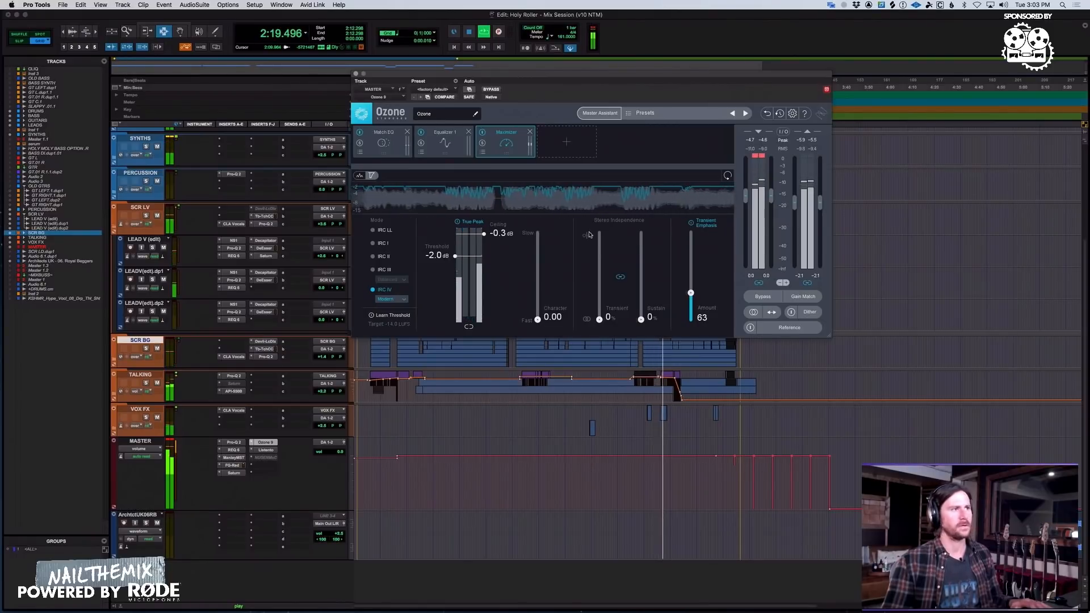
key("space")
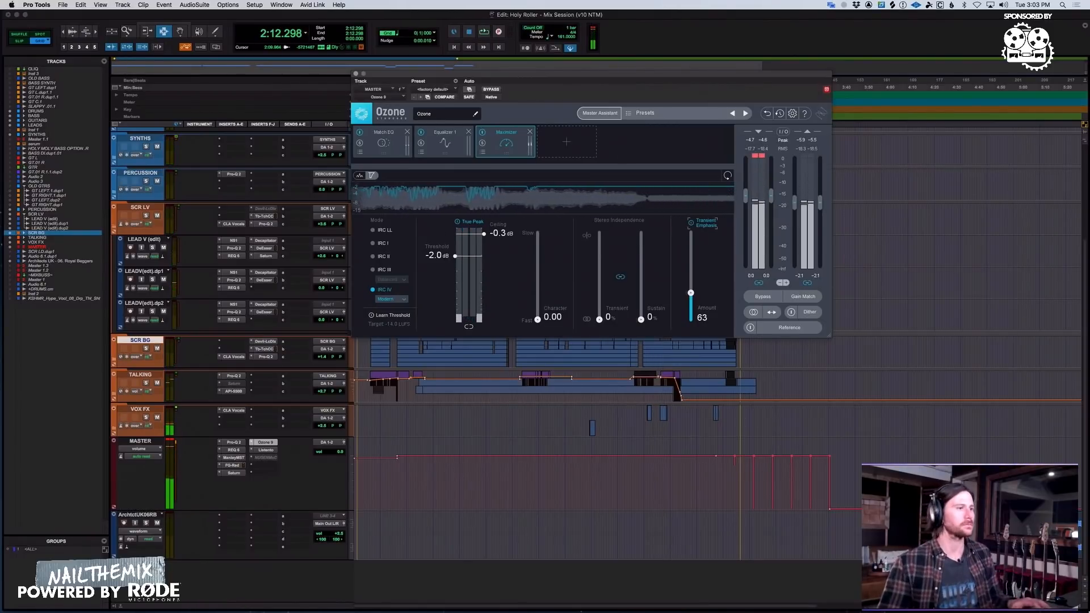